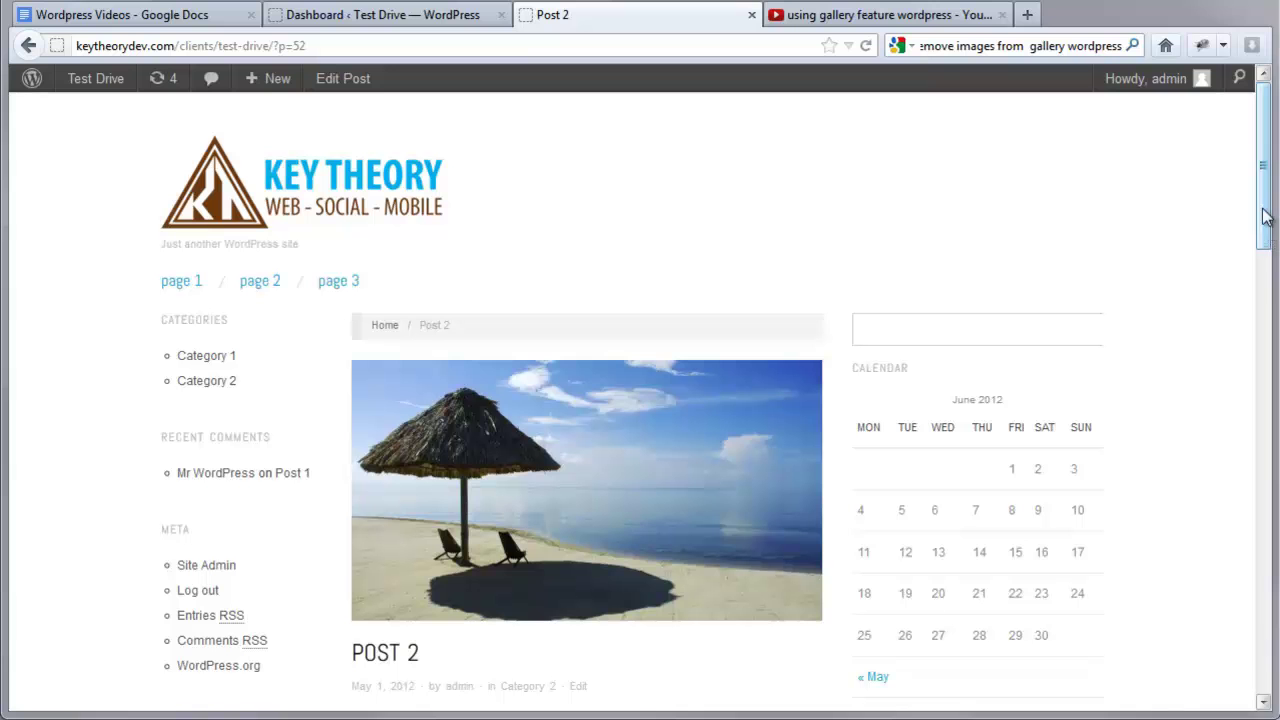
- Examine the image placement in the published Post 2 and in the post list on the site's front page
mouse_move(1268, 288)
mouse_down()
mouse_move(1272, 408)
mouse_move(1271, 260)
mouse_move(1271, 289)
mouse_up()
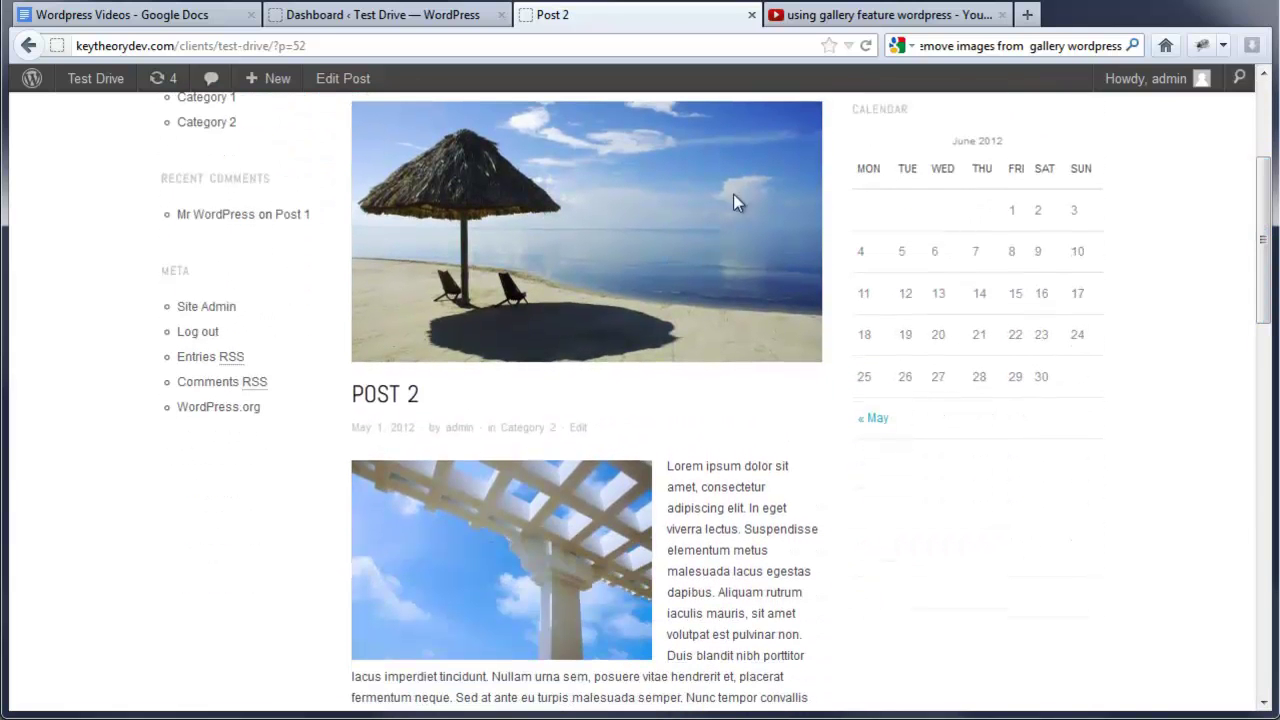
drag(1271, 234, 1266, 271)
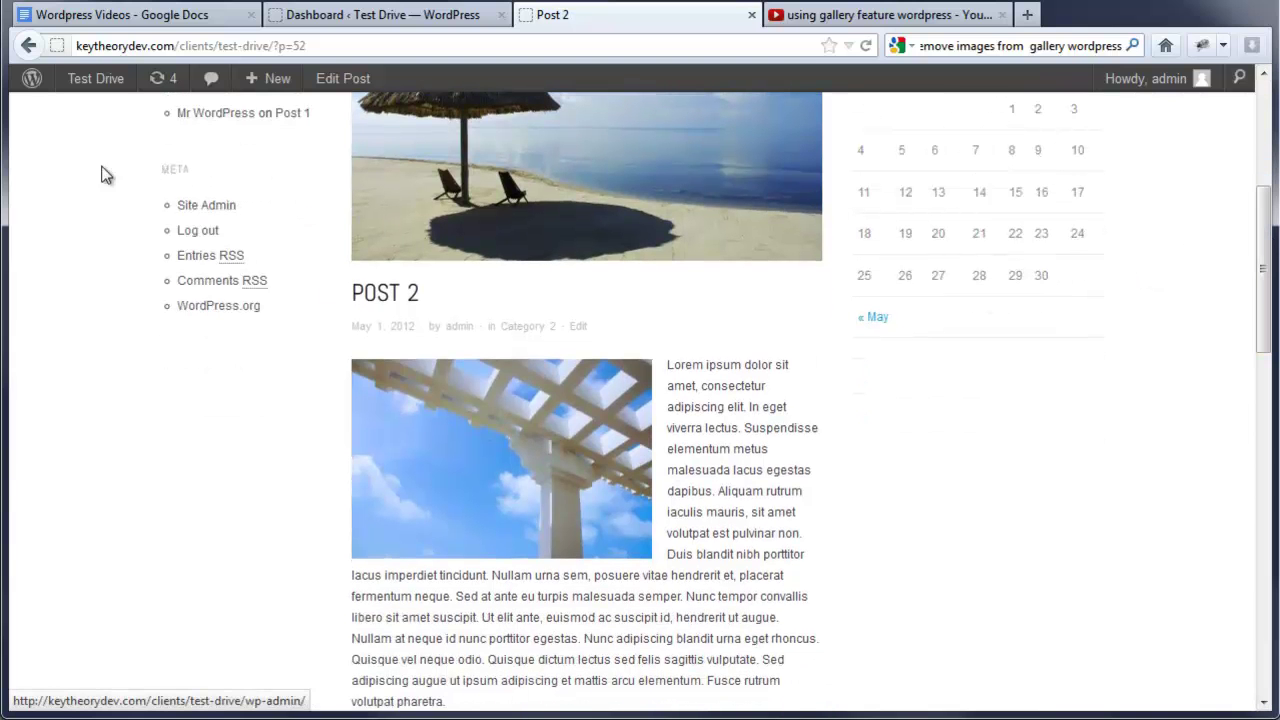
click(96, 78)
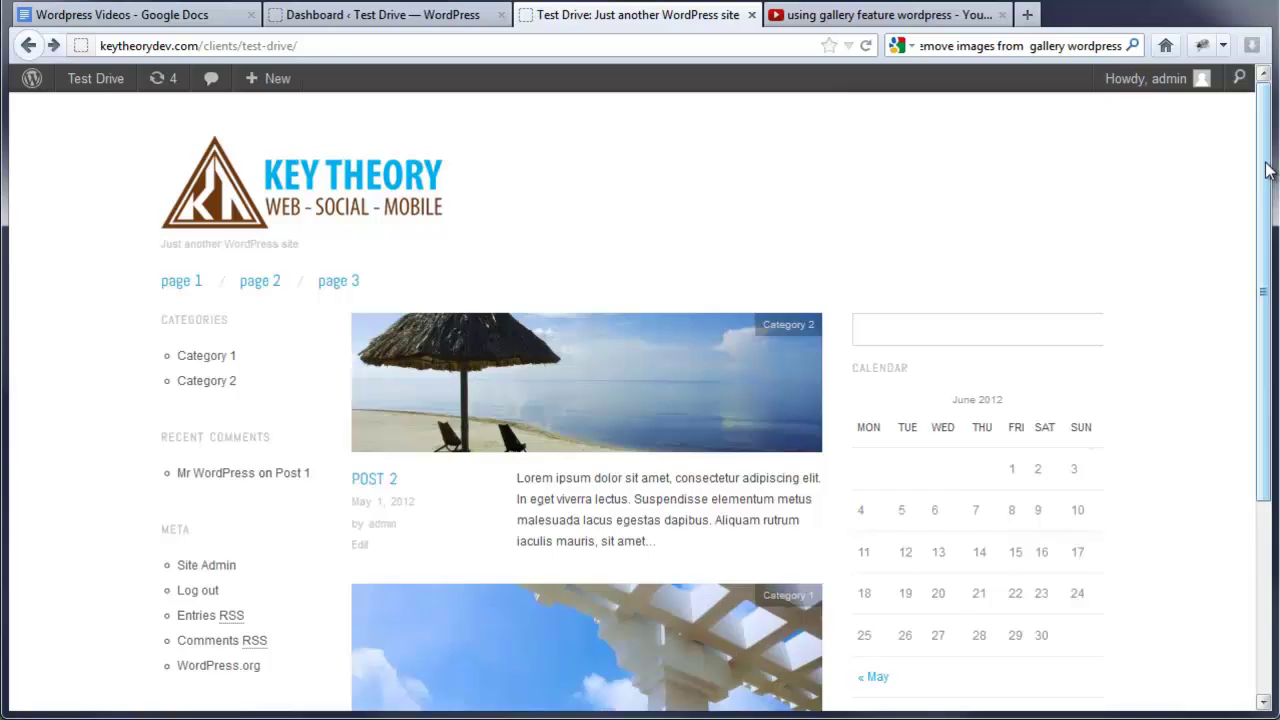
mouse_move(1263, 176)
mouse_down()
mouse_move(1265, 352)
mouse_move(1265, 198)
mouse_up()
- Create a new post titled Post 3 with two paragraphs of Lorem ipsum text and publish it
click(410, 15)
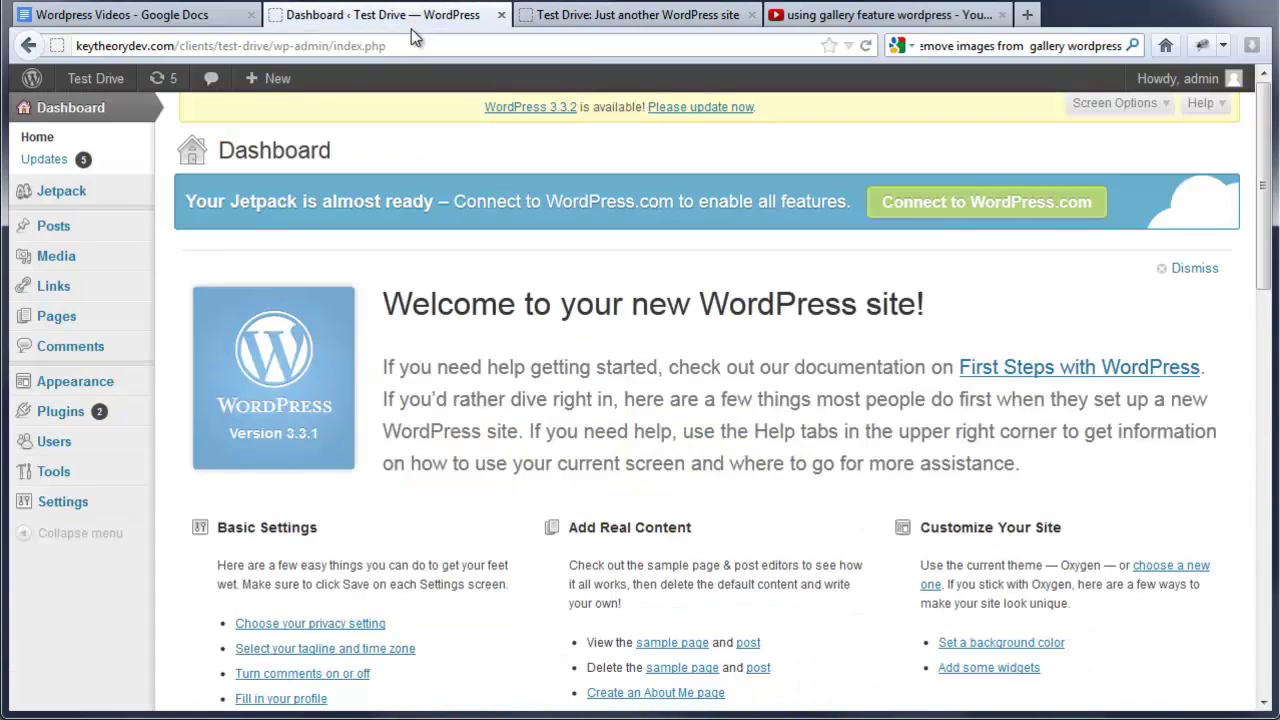
click(55, 230)
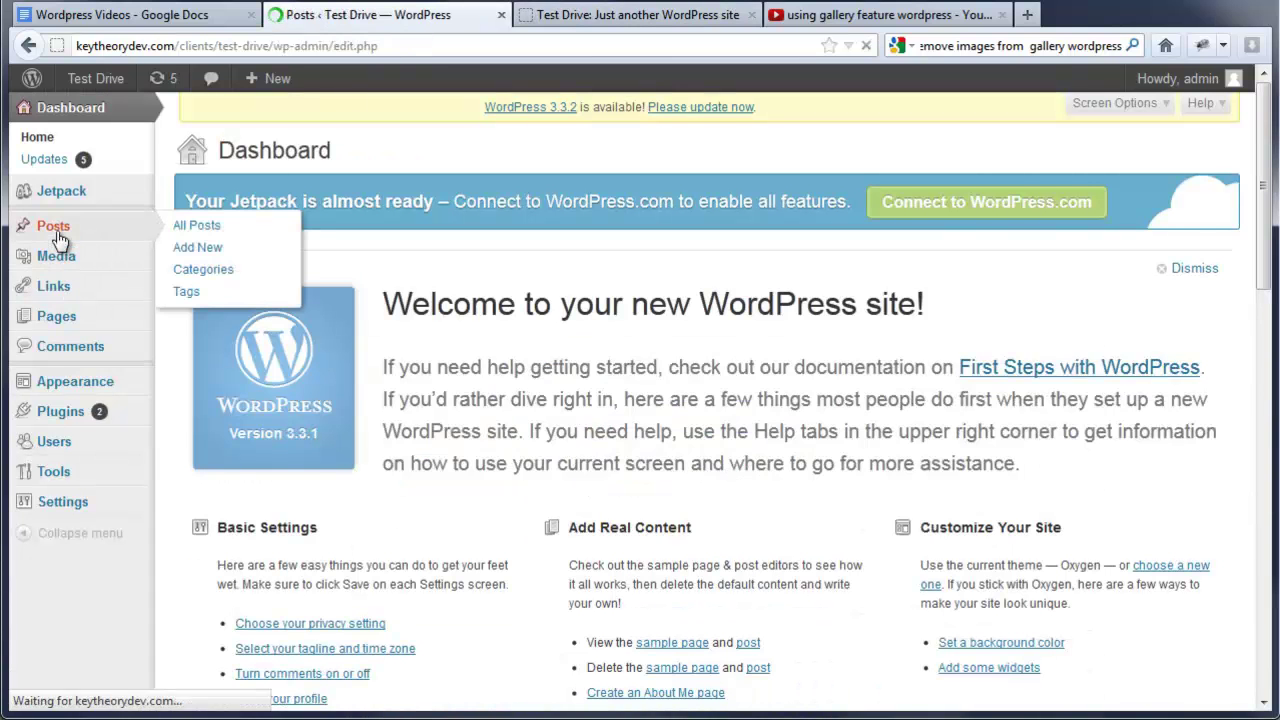
click(322, 152)
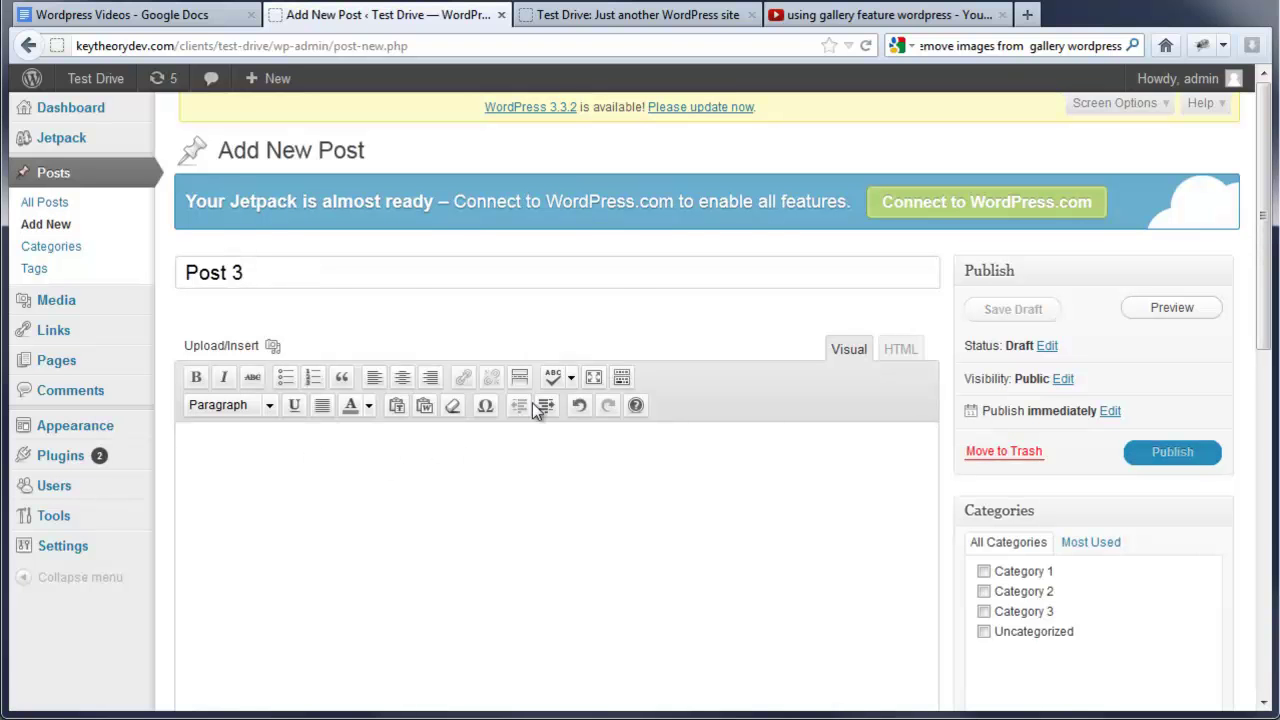
text(Lorem ipsum dolor sit amet, consectetur adipiscing elit. In eget viverra lectus. Suspendisse elementum metus malesuada lacus egestas dapibus. Aliquam rutrum iaculis mauris, sit amet volutpat est pulvinar non. Duis blandit nibh porttitor lacus imperdiet tincidunt. Nullam urna sem, posuere vitae hendrerit et, placerat fermentum neque. Sed at ante eu turpis malesuada semper. Nunc tempor convallis libero sit amet suscipit. Ut elit ante, euismod ac suscipit id, hendrerit ut augue. Nullam at neque id nunc porttitor egestas. Nunc adipiscing blandit urna eget rhoncus. Quisque vel neque odio. Quisque dictum lectus sed felis sagittis vulputate. Sed adipiscing augue ut ipsum adipiscing et mattis arcu elementum. Fusce rutrum volutpat pharetra.\nPraesent imperdiet turpis purus. Fusce in massa vitae massa imperdiet tempor eget sed risus. Etiam nisi lorem, ultrices eget mollis quis, dapibus vitae sem. Morbi non purus ante, fringilla malesuada ipsum. Curabitur sit amet auctor quam. Fusce elementum, nisi et fringilla ultrices, turpis arcu sagittis felis, sed posuere neque ipsum in nulla. Aenean varius facilisis hendrerit. Aenean venenatis tortor quis diam suscipit a interdum sapien varius.)
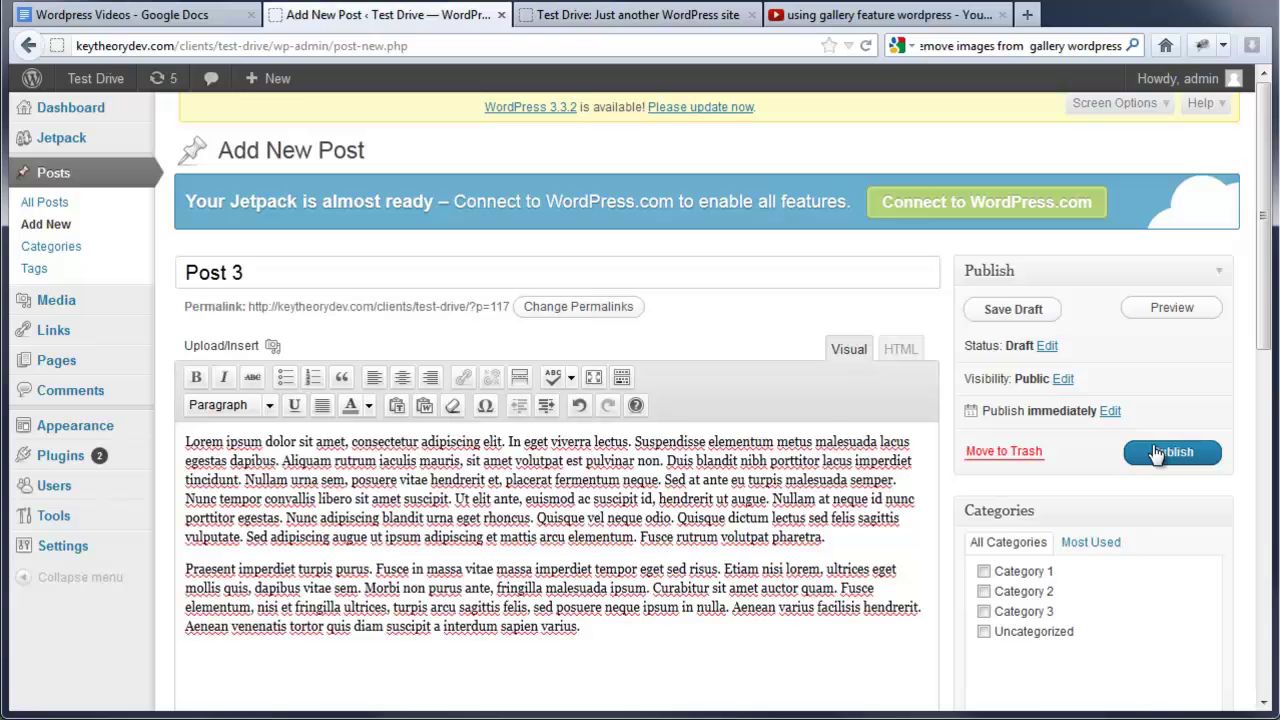
click(1157, 453)
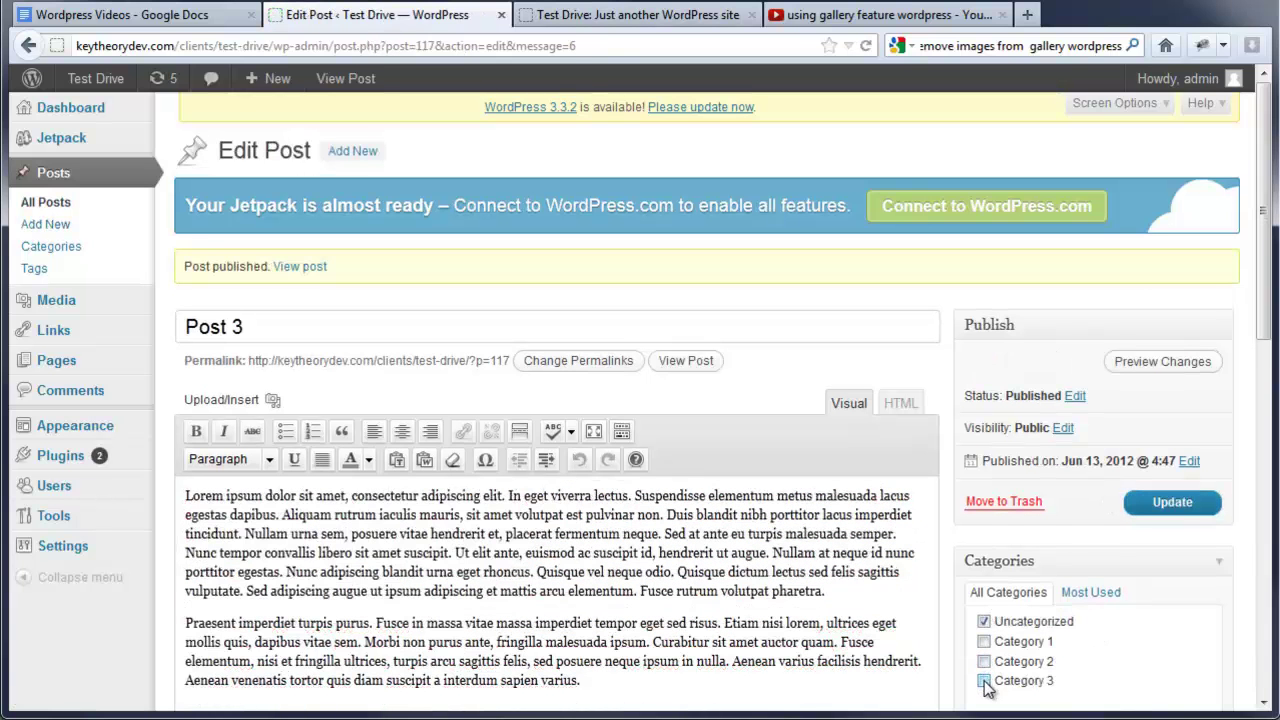
- Assign Post 3 to Category 3 instead of Uncategorized, update the post, and reload the site's front page
click(984, 681)
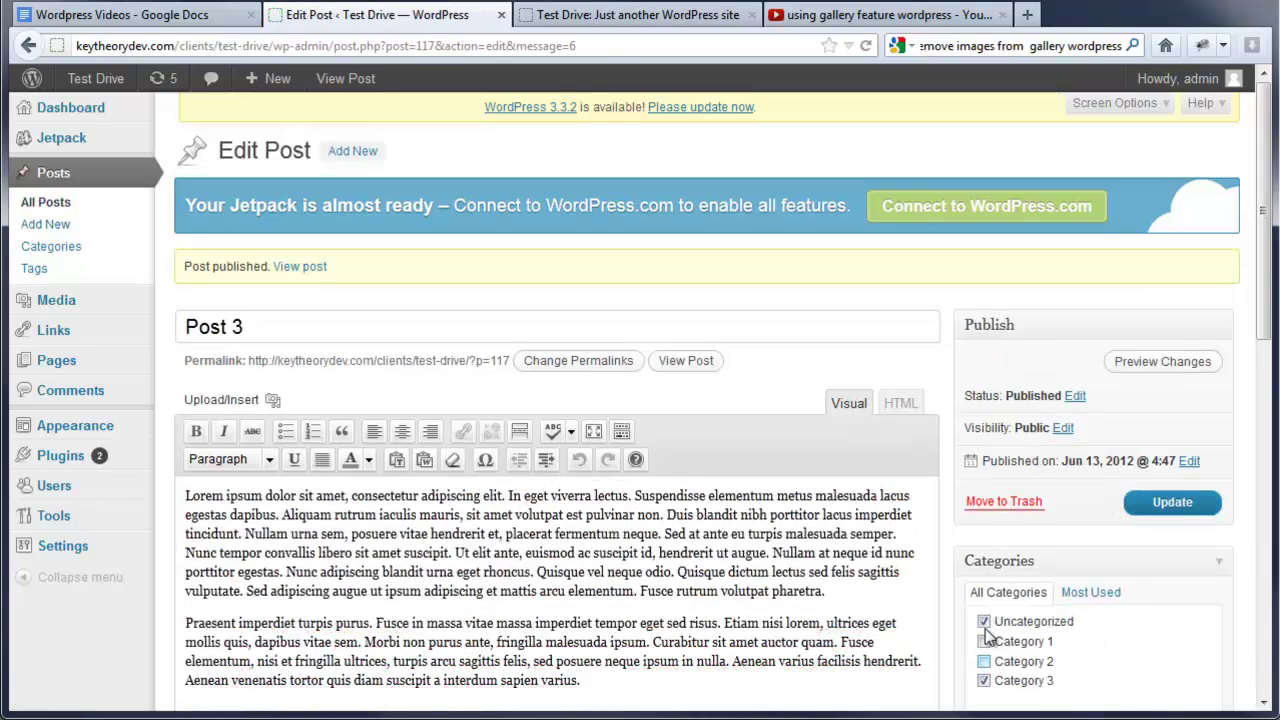
click(1145, 500)
click(615, 15)
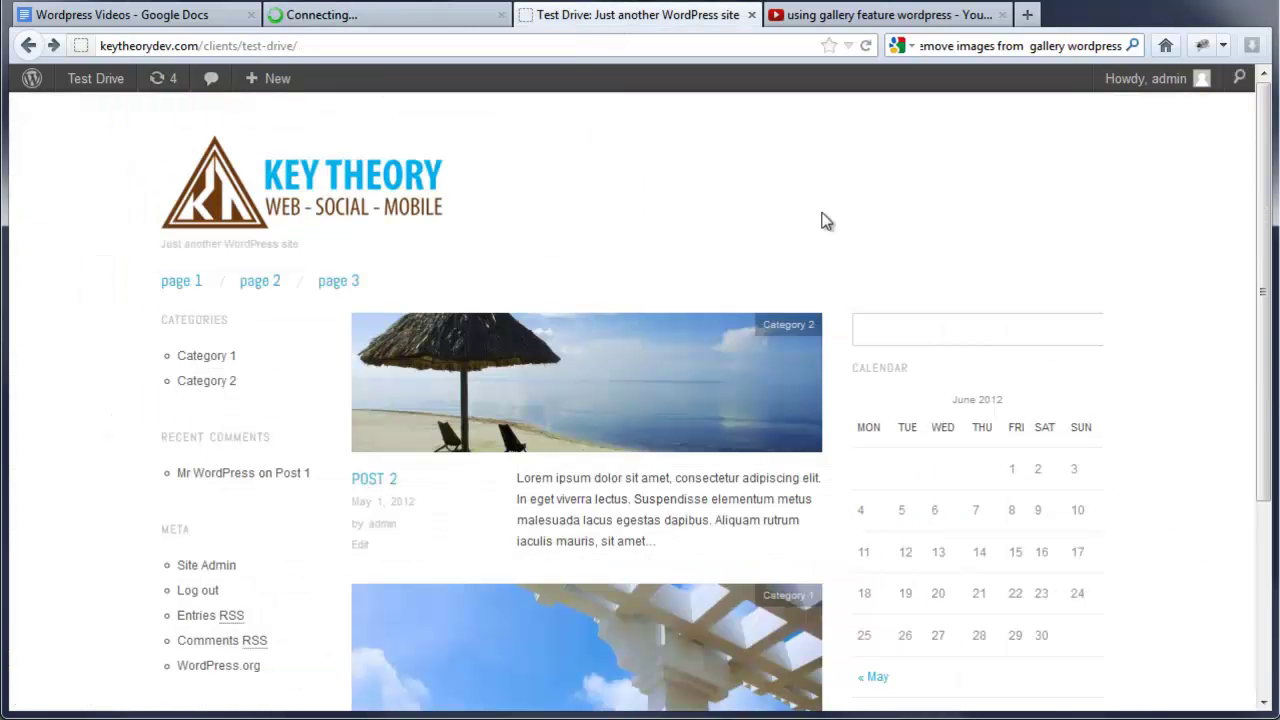
right_click(733, 196)
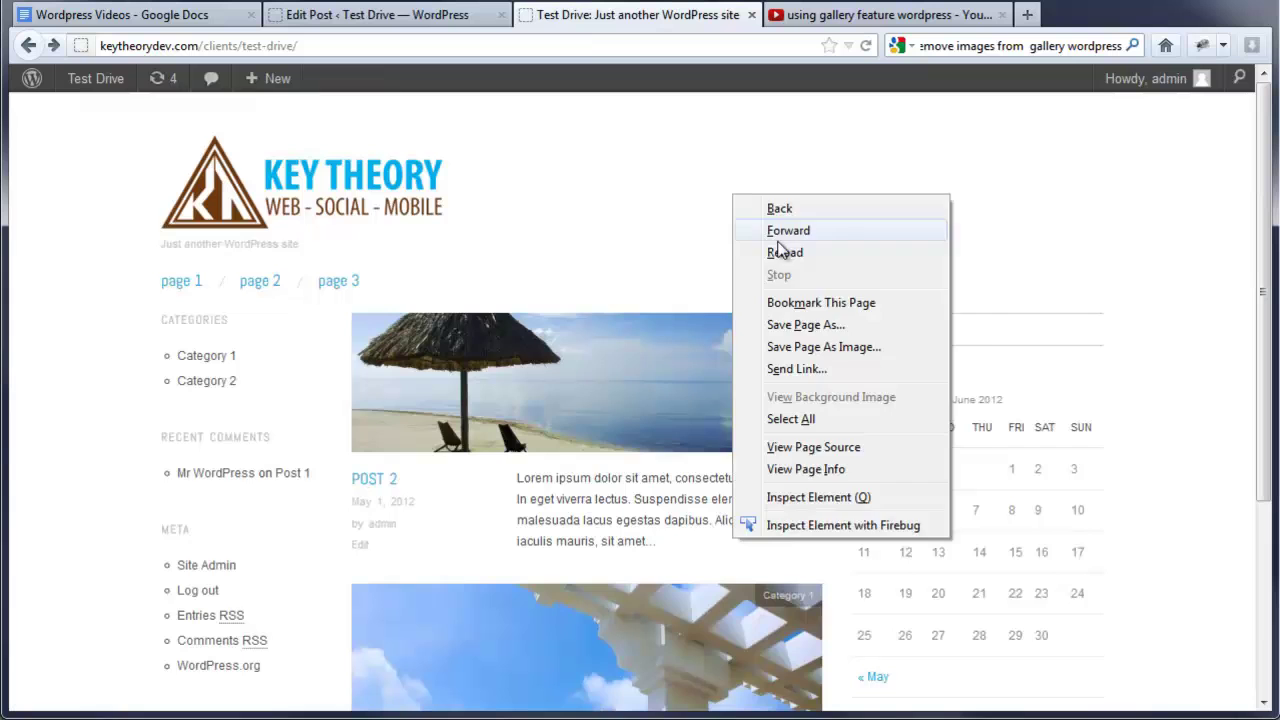
click(782, 252)
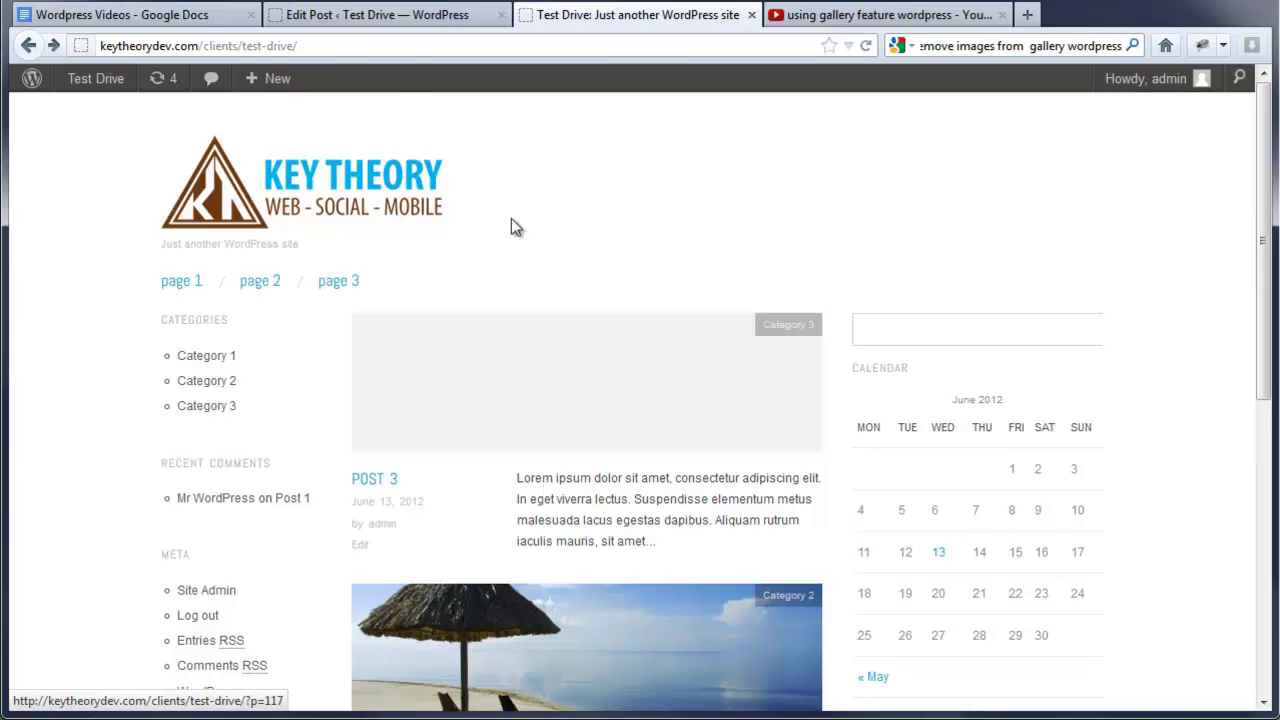
click(397, 20)
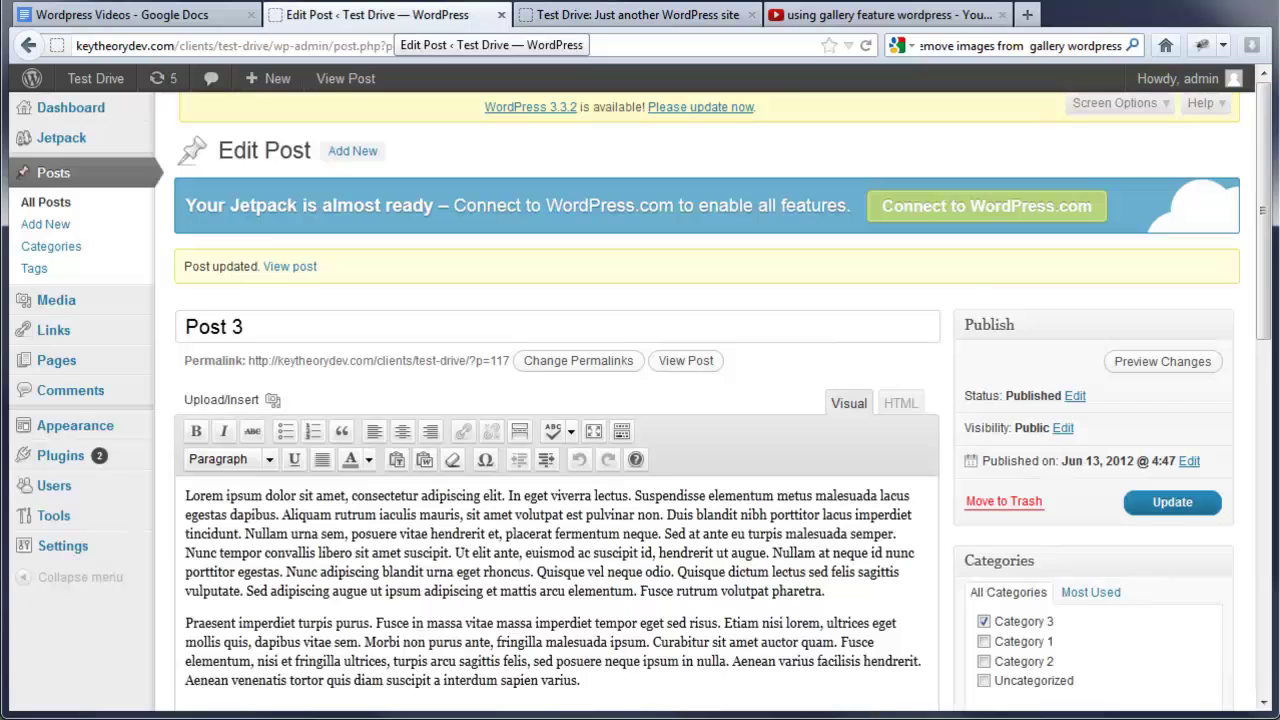
drag(1267, 288, 1267, 570)
click(1027, 557)
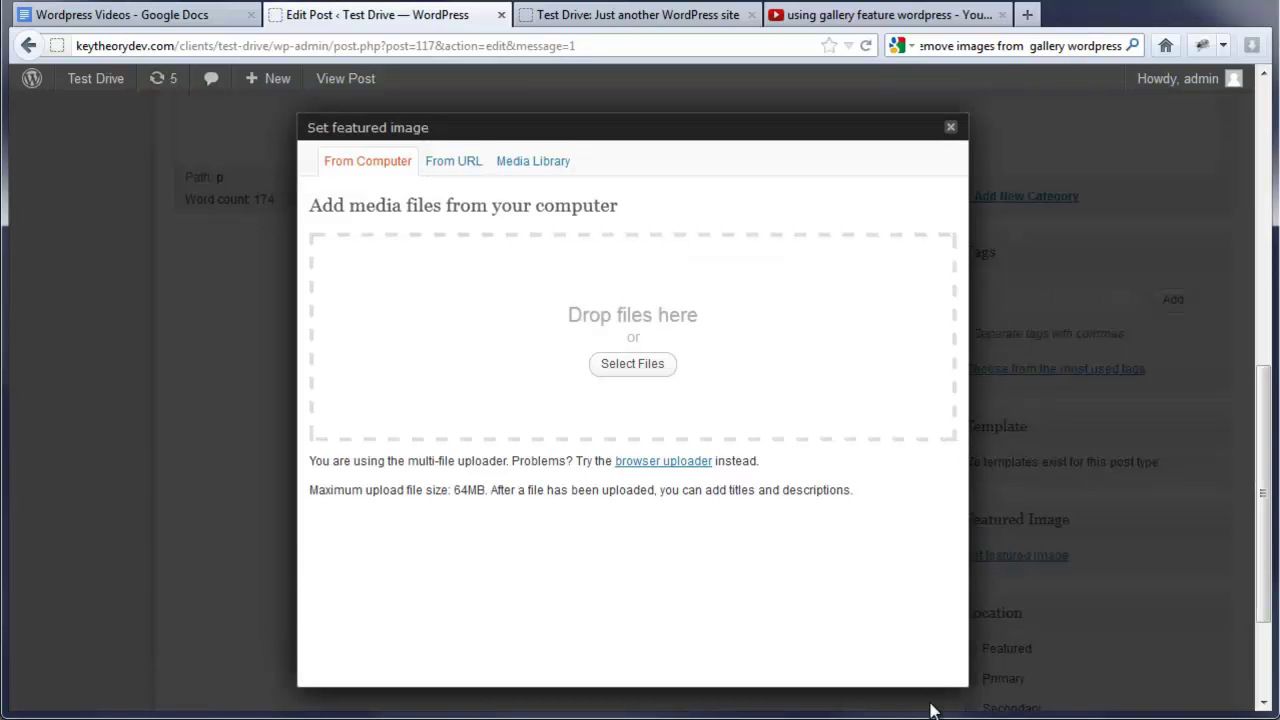
key(alt+Tab)
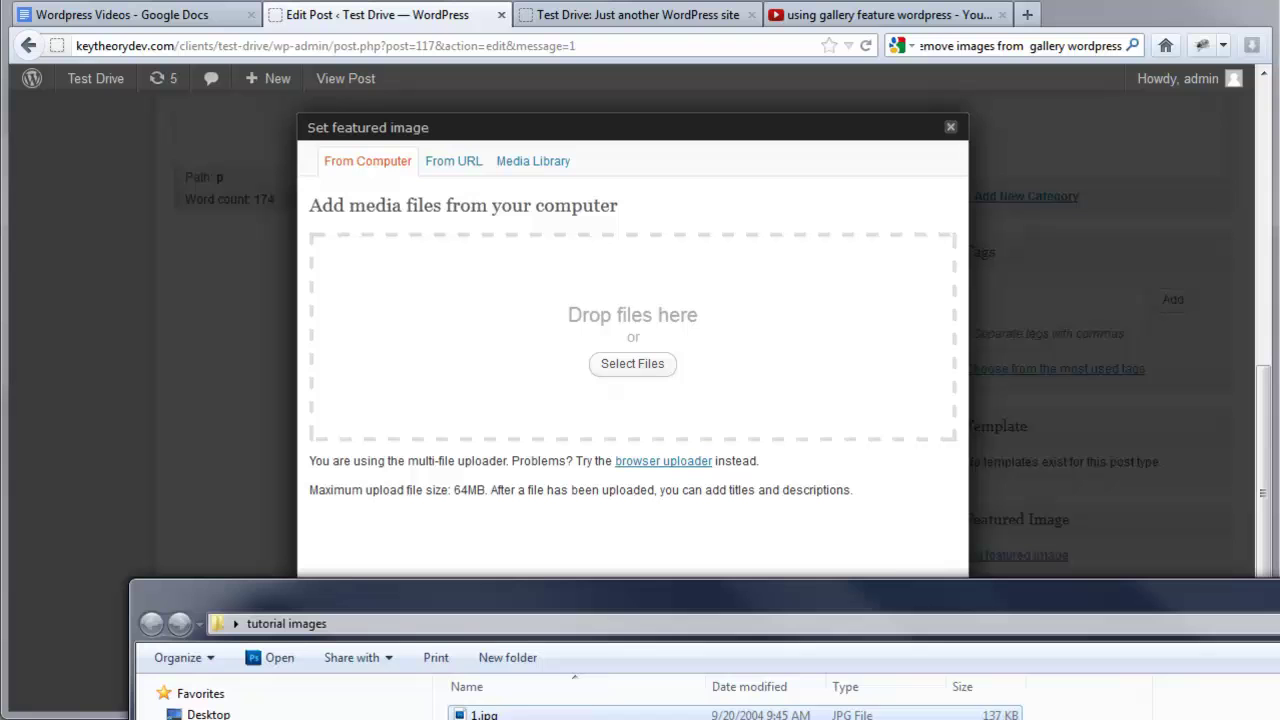
drag(484, 714, 546, 357)
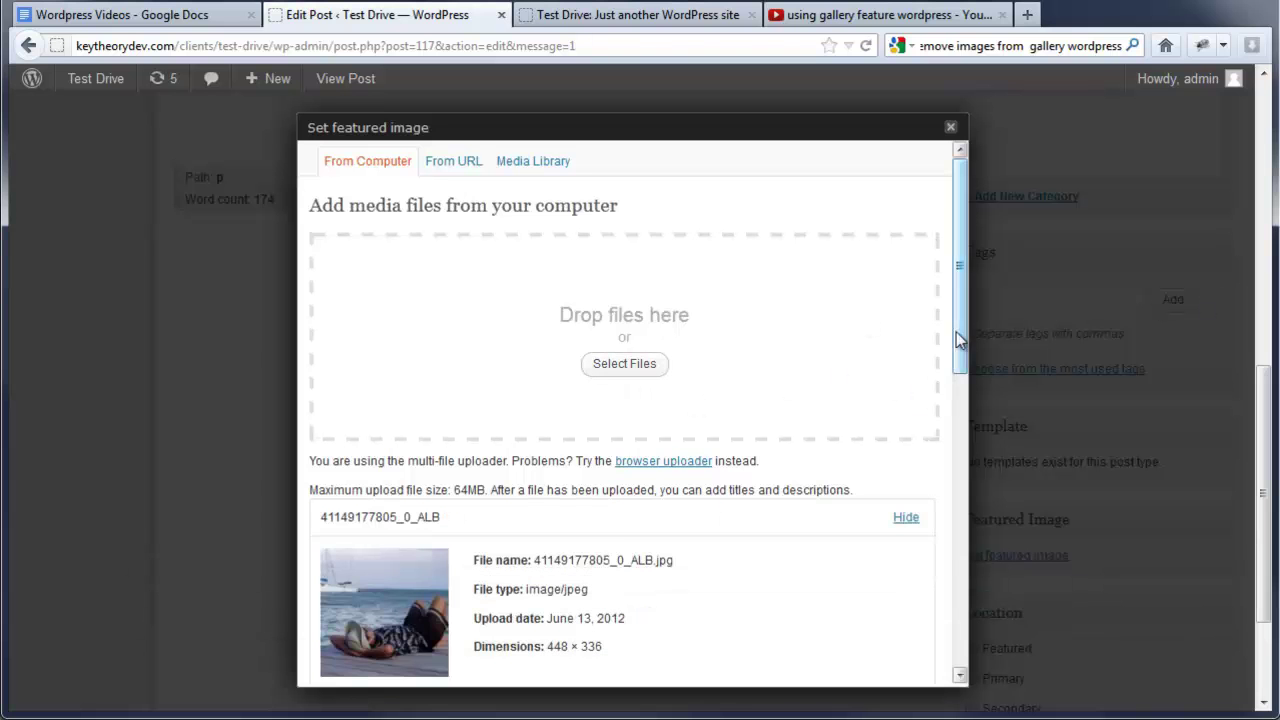
- Use the uploaded image as Post 3's featured image, save the media changes, and update the post
drag(957, 374, 963, 517)
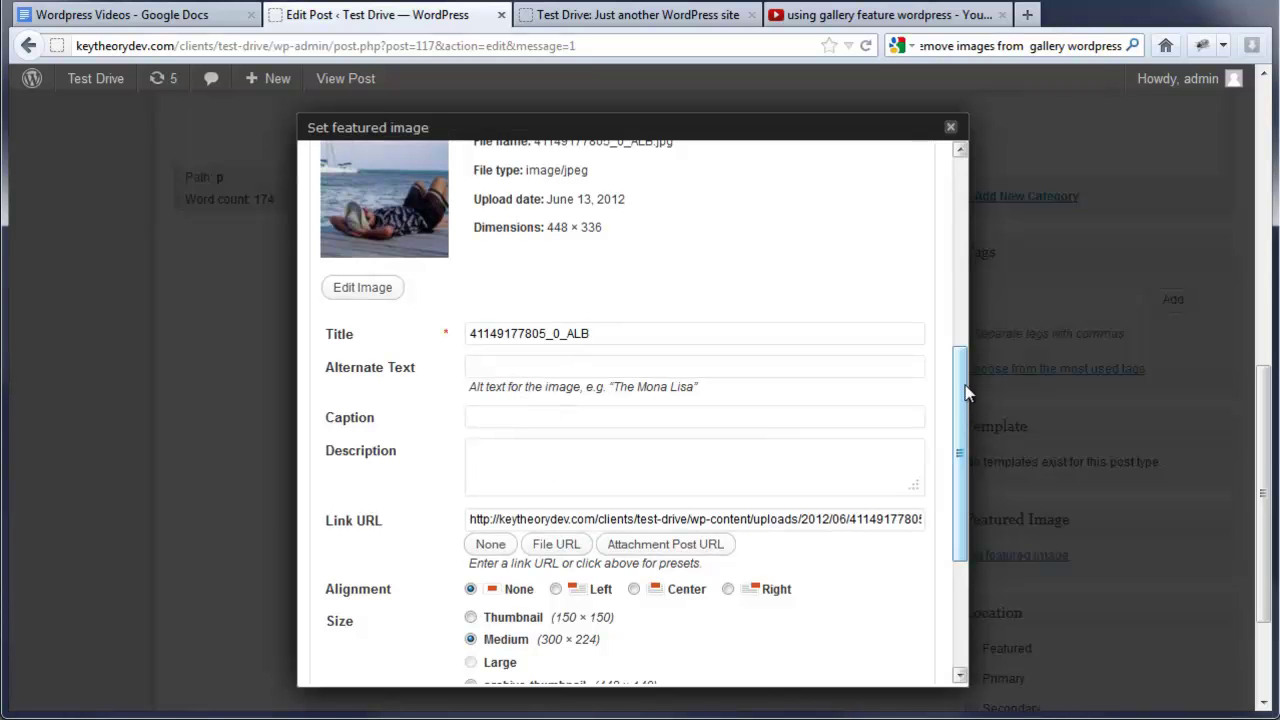
drag(967, 392, 962, 532)
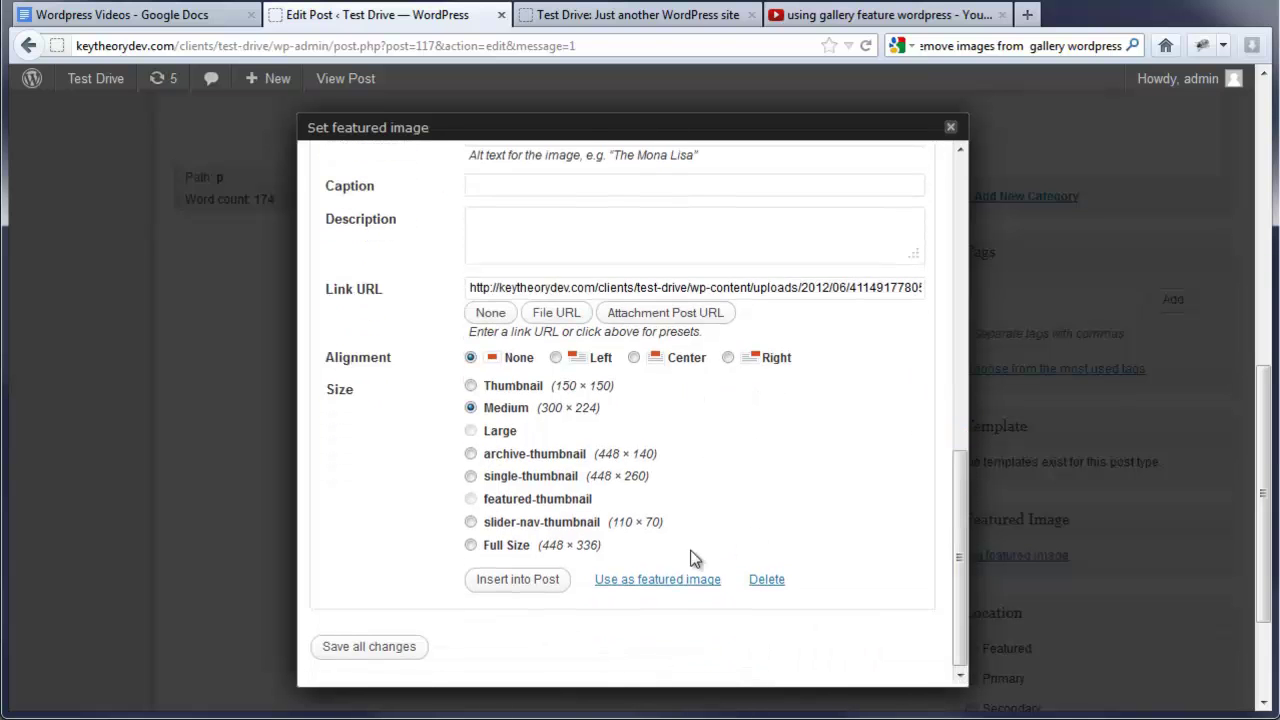
click(660, 581)
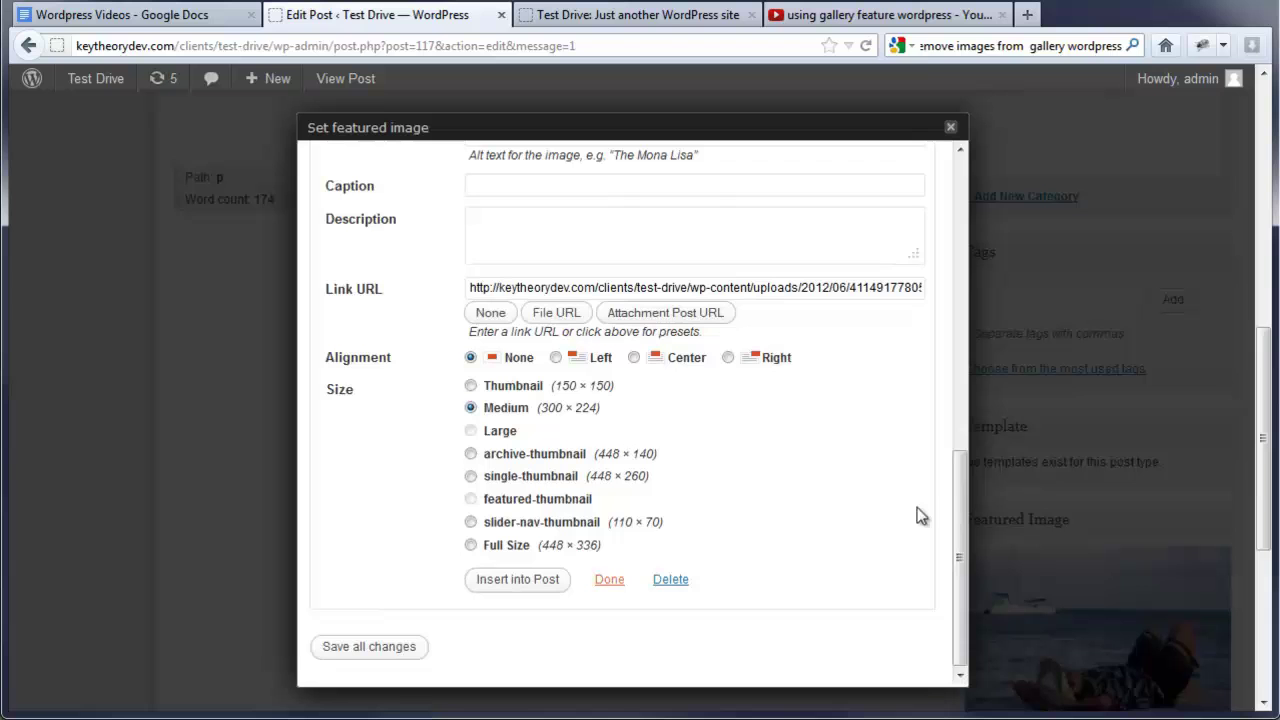
click(405, 651)
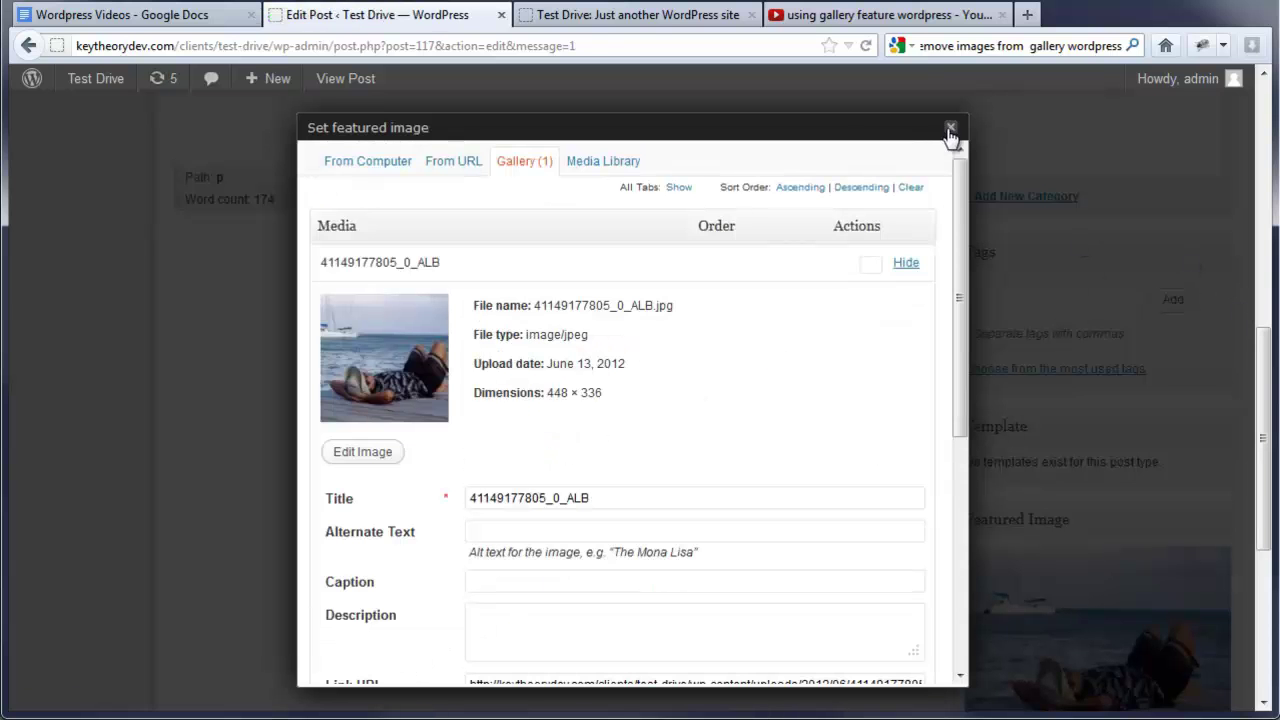
click(950, 130)
drag(1265, 335, 1265, 228)
click(1165, 272)
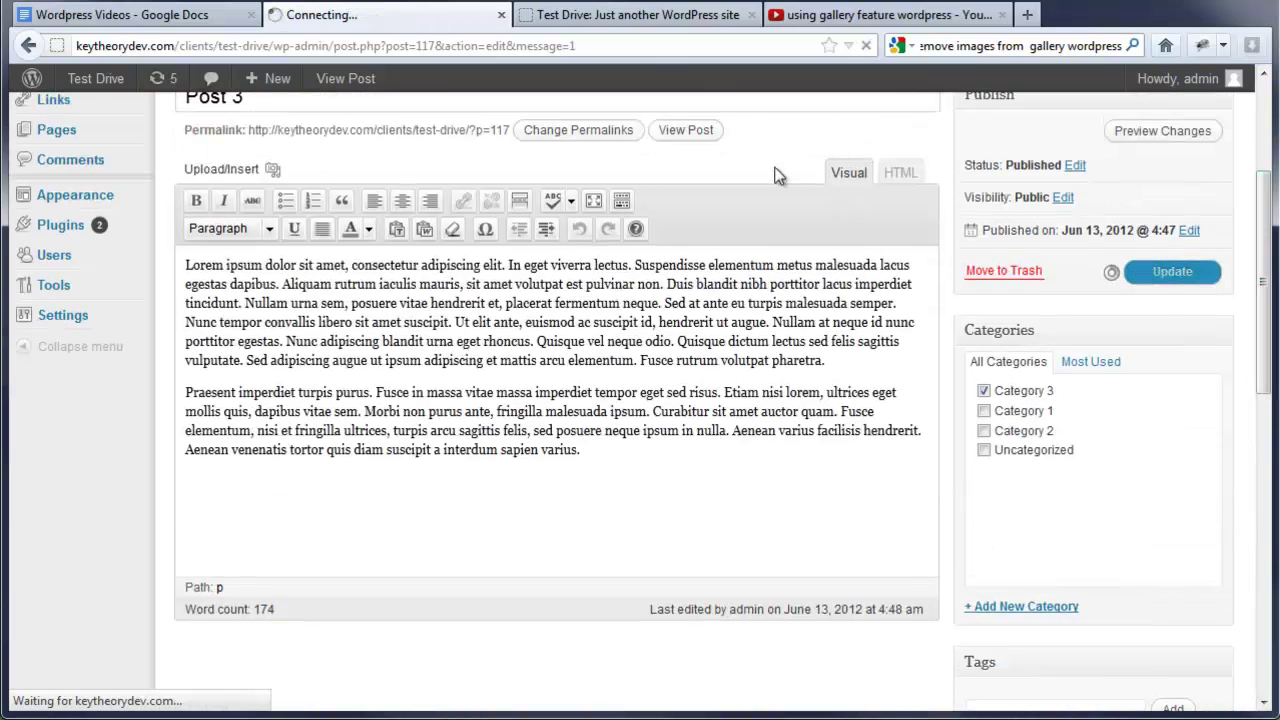
- Reload the site's front page and open Post 3 to examine its featured image and body text
click(632, 18)
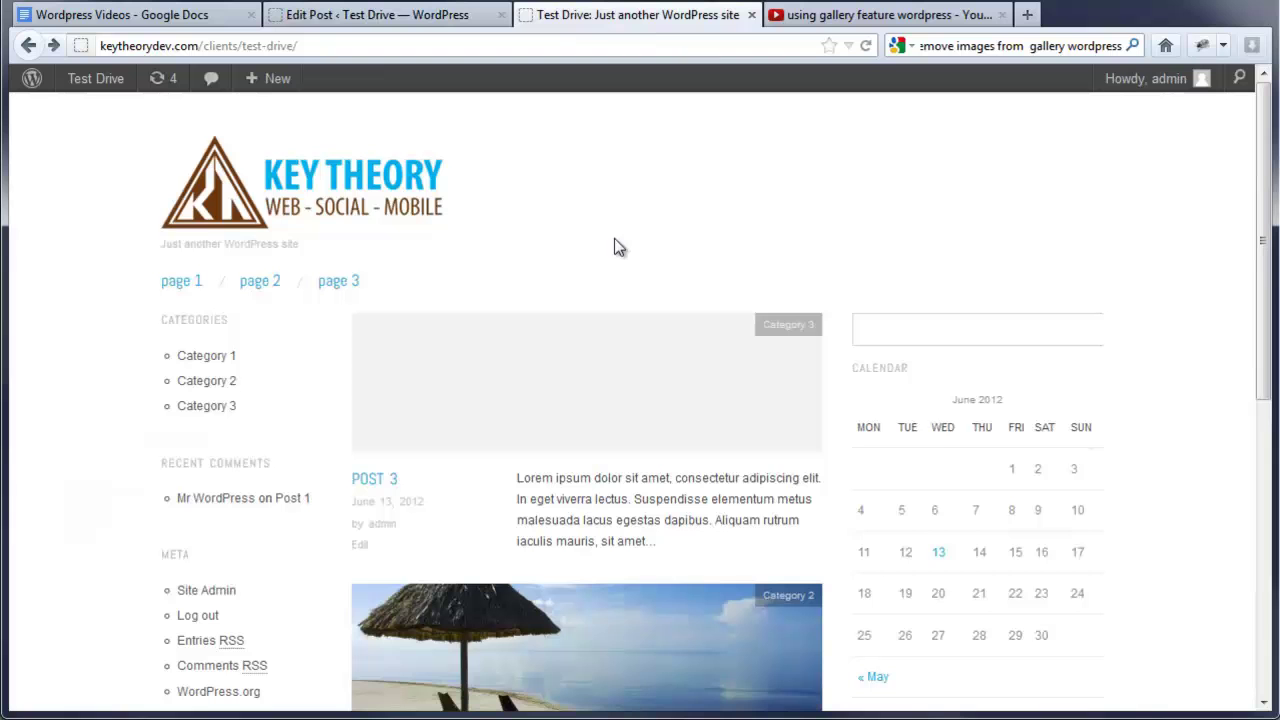
right_click(718, 180)
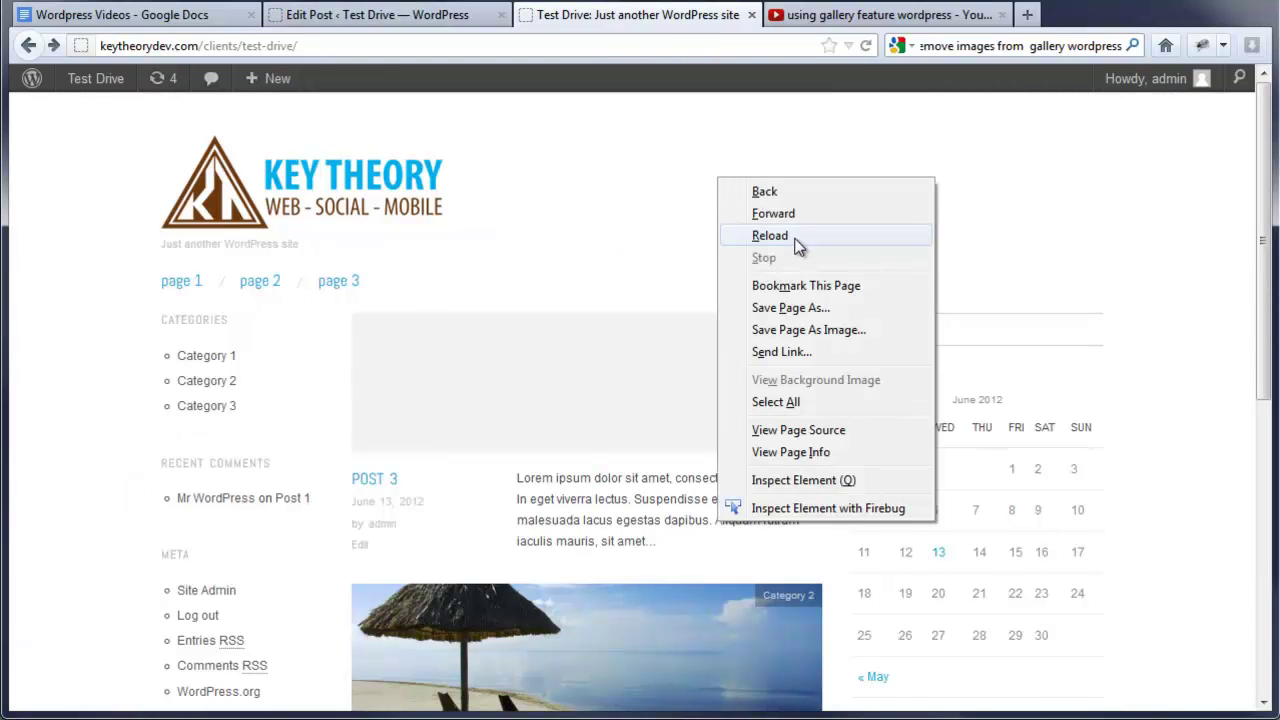
click(770, 236)
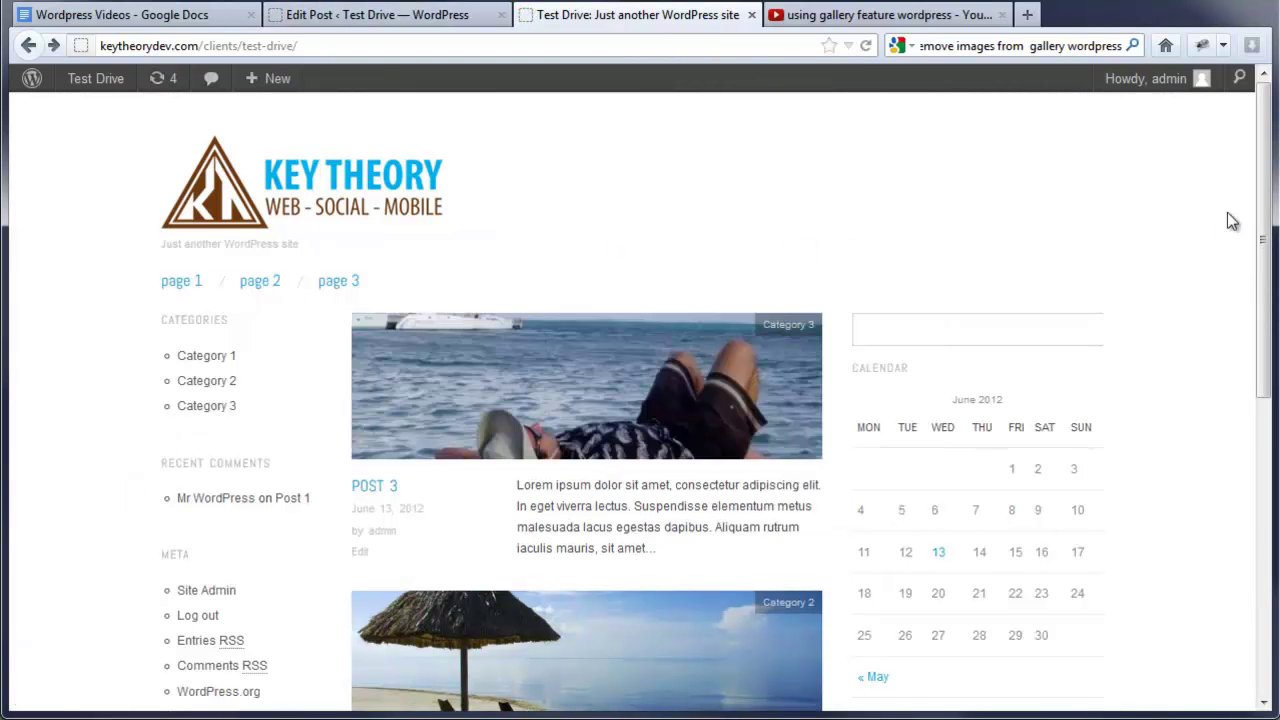
drag(1263, 180, 1270, 262)
click(658, 267)
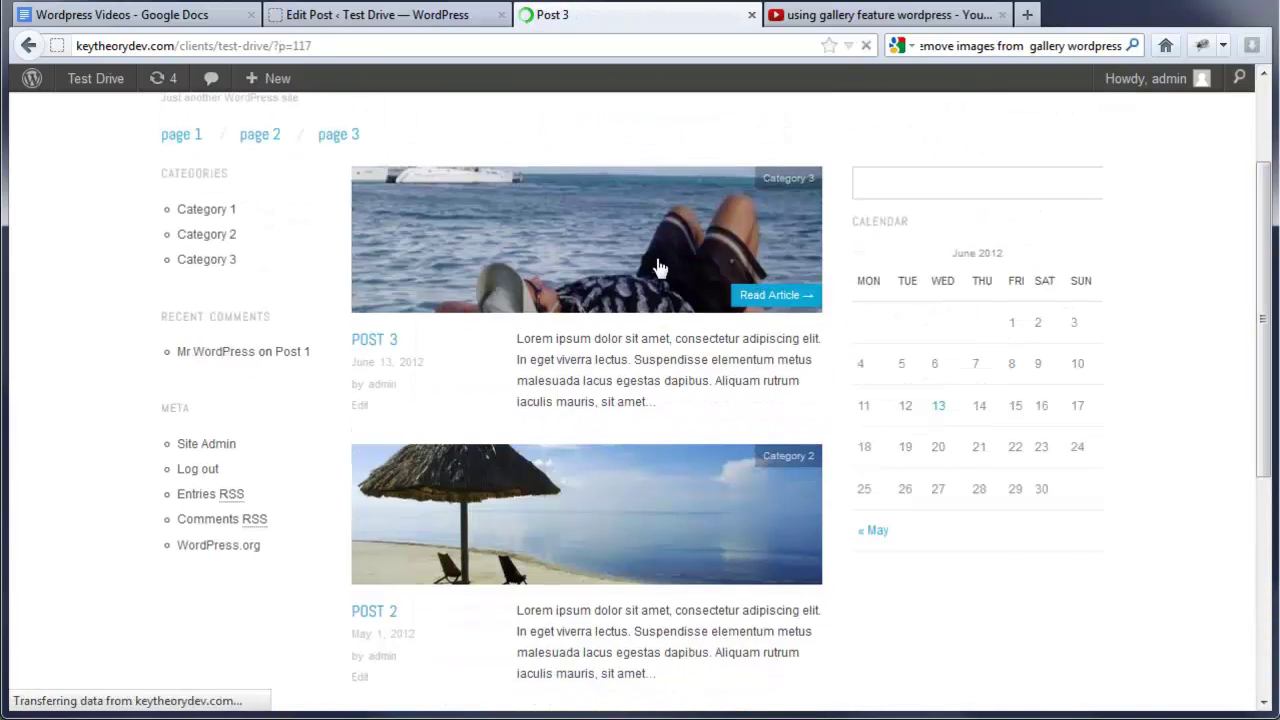
drag(1270, 265, 1170, 278)
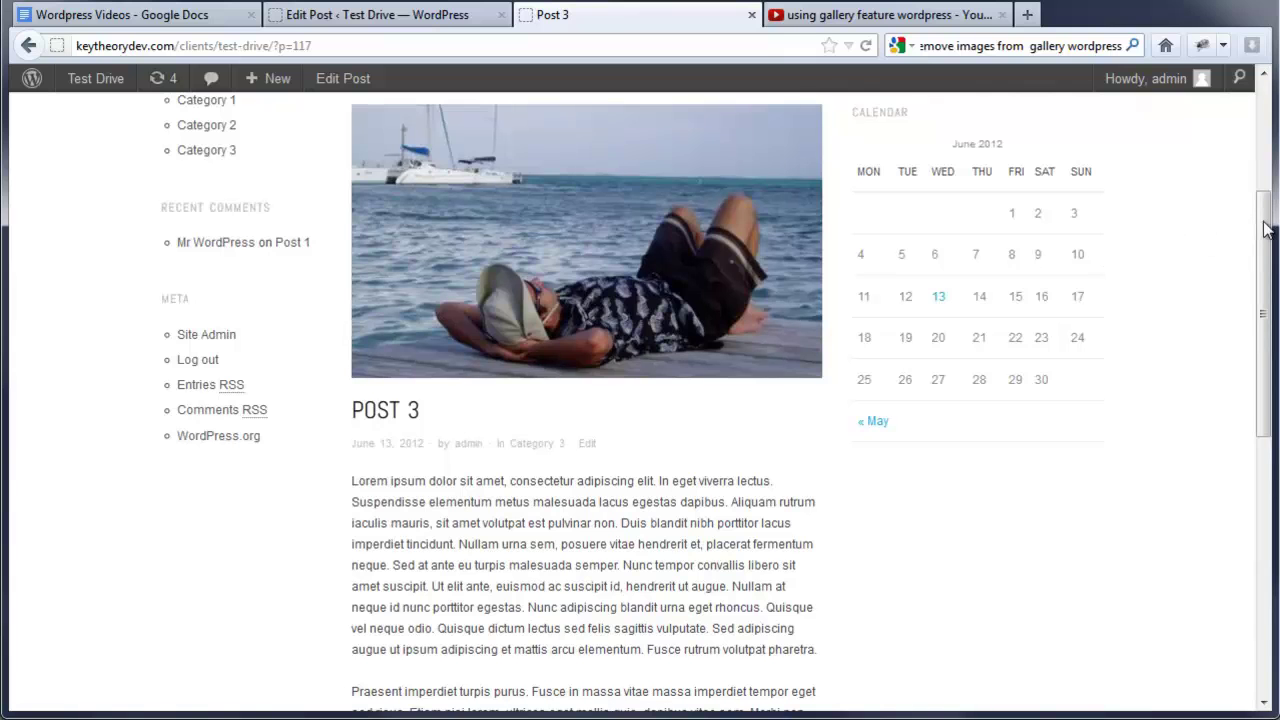
drag(1268, 258, 1268, 326)
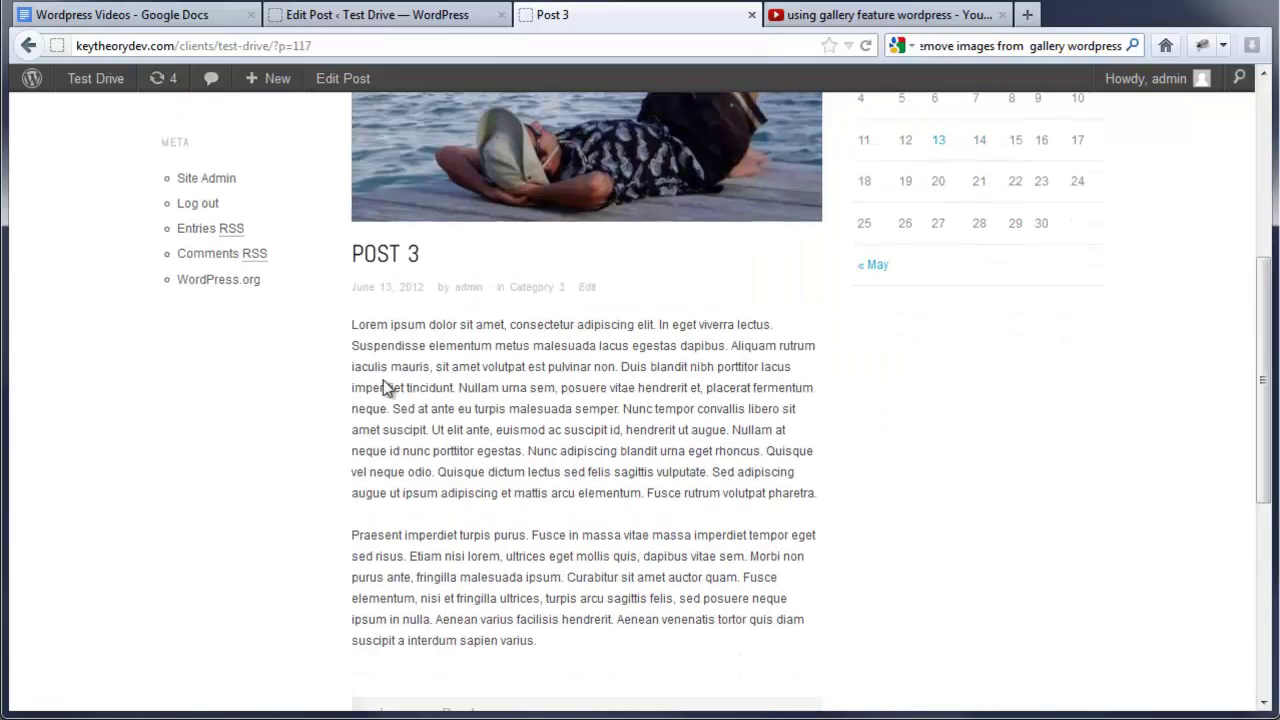
- Upload beachchairsportoW.jpg from the tutorial images folder as media for the start of Post 3's body text
click(380, 16)
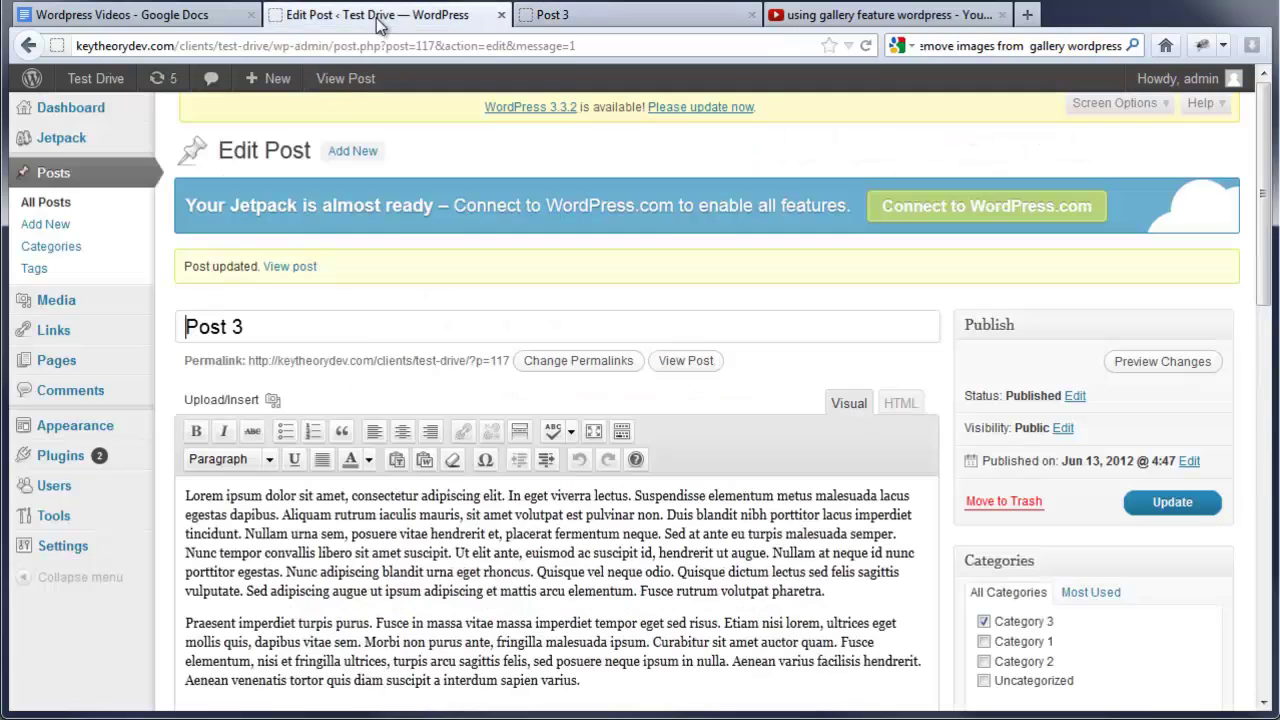
click(187, 496)
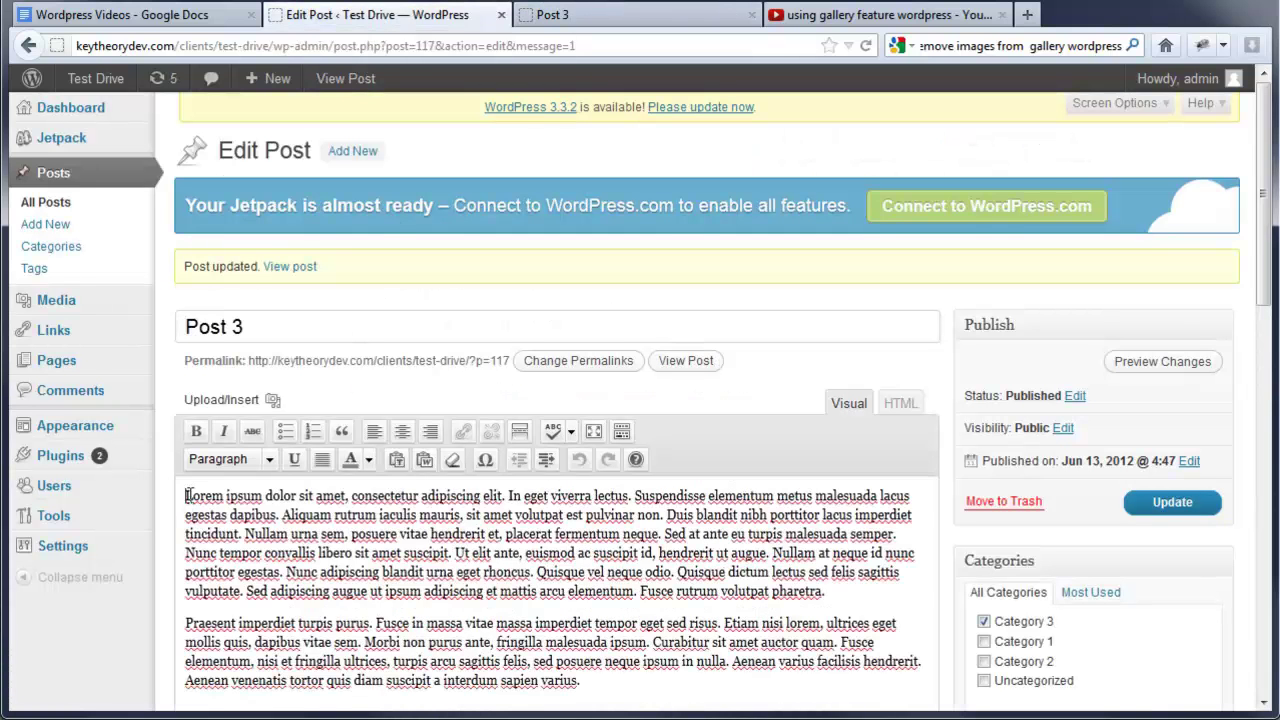
click(271, 398)
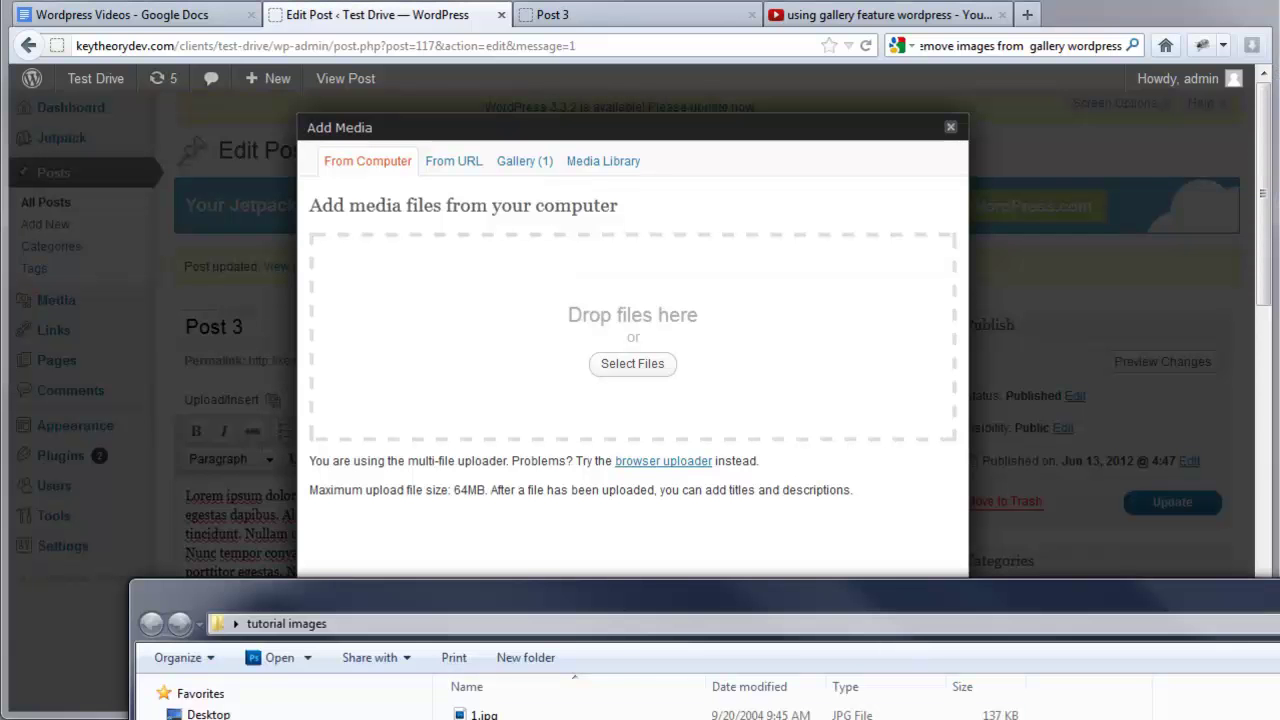
drag(580, 715, 569, 397)
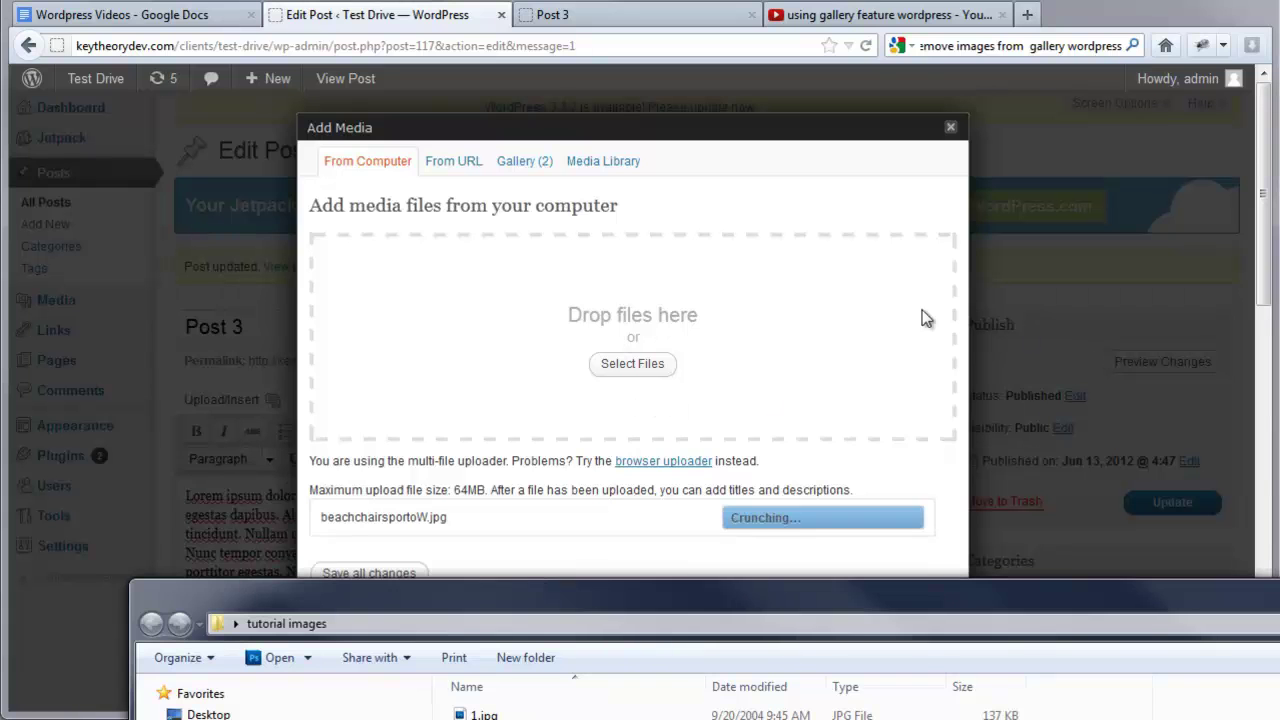
click(1235, 201)
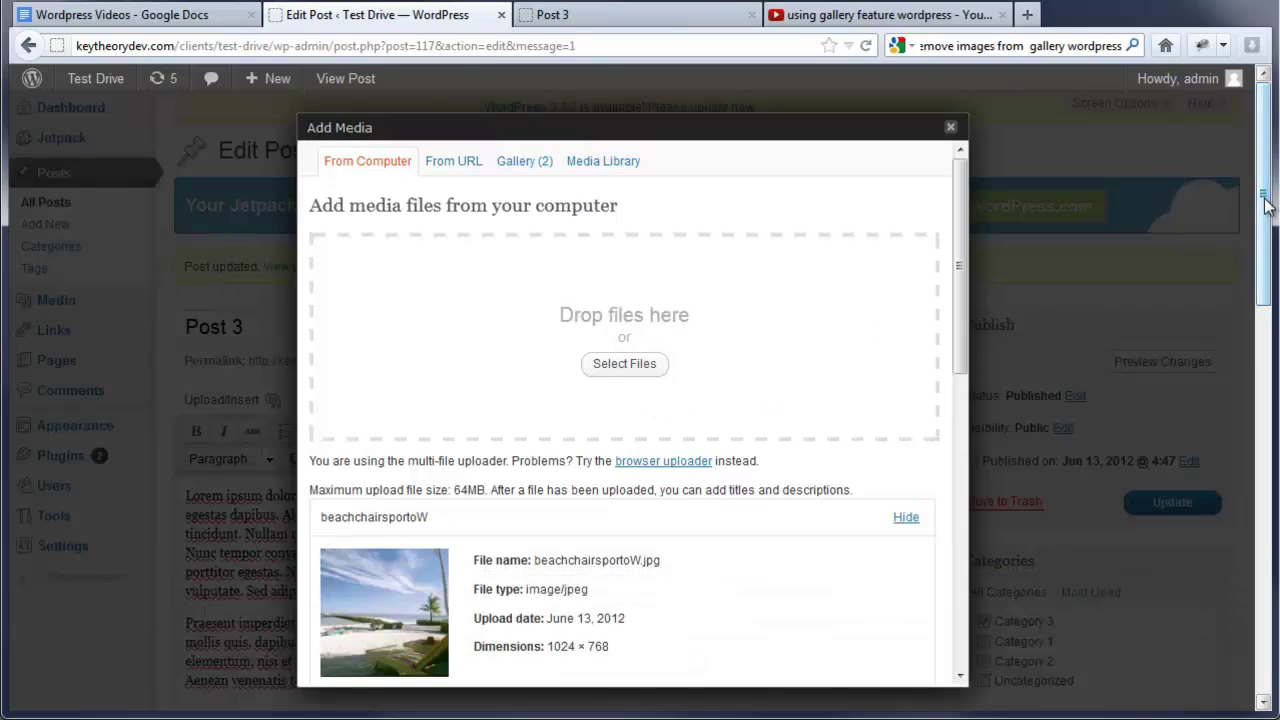
- Try the File URL and Attachment Post URL link presets for the beachchairsportoW image, and leave its link URL set to None
drag(1266, 200, 1266, 258)
drag(966, 255, 968, 446)
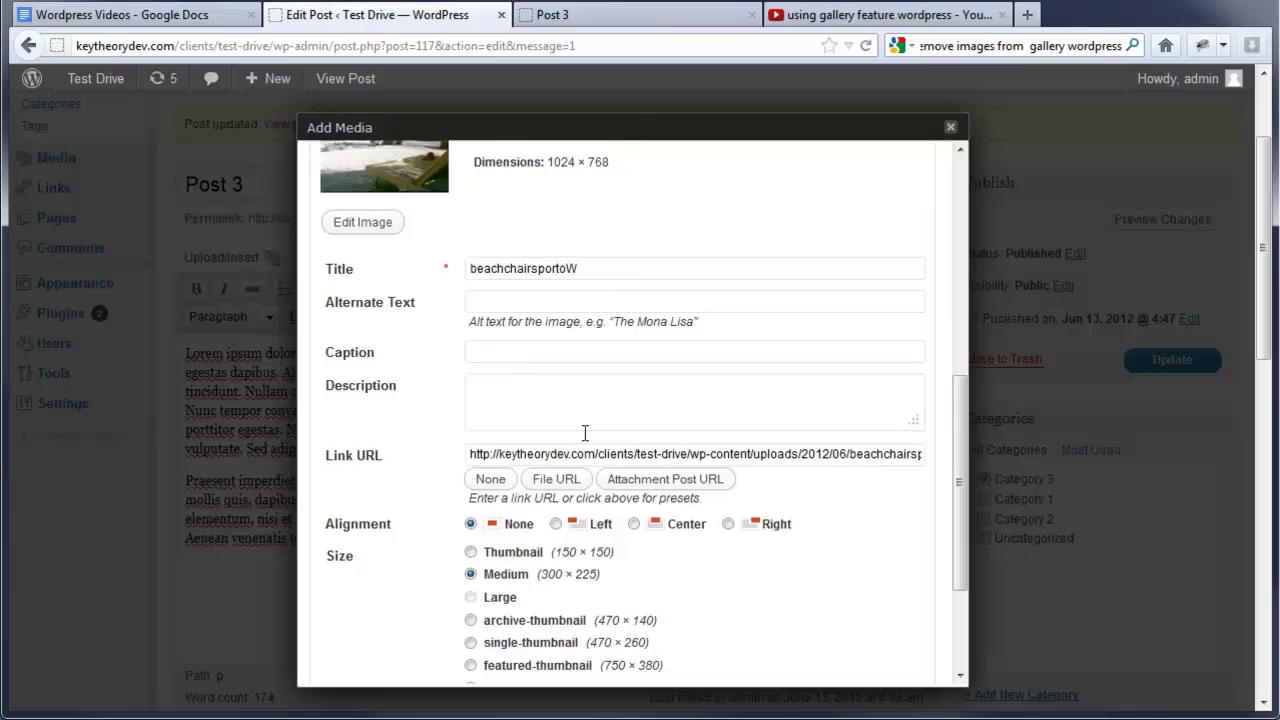
click(490, 481)
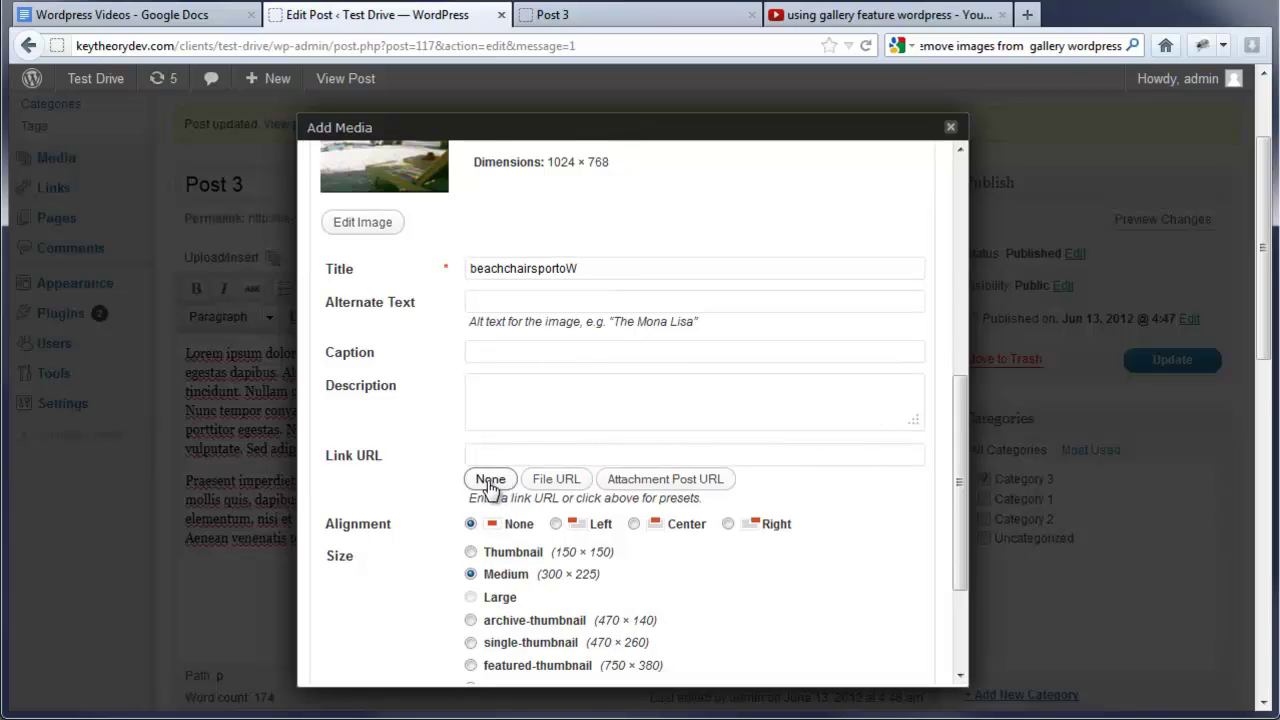
click(568, 479)
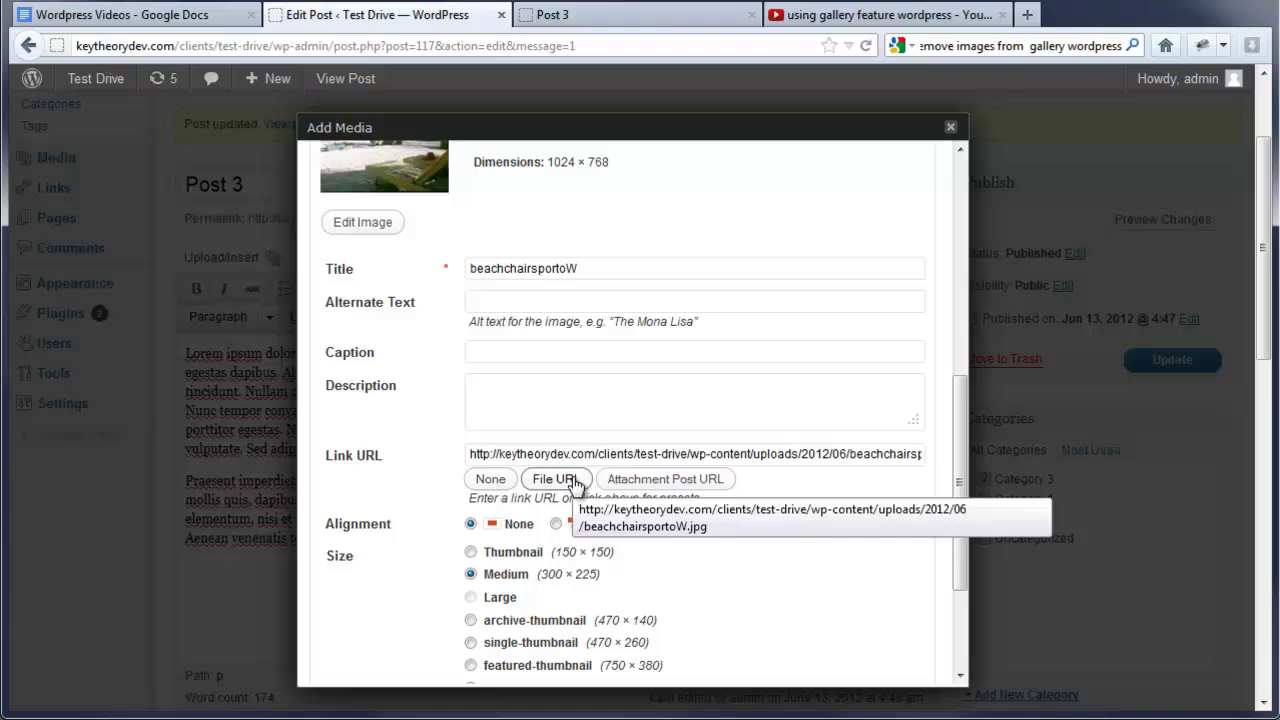
click(664, 480)
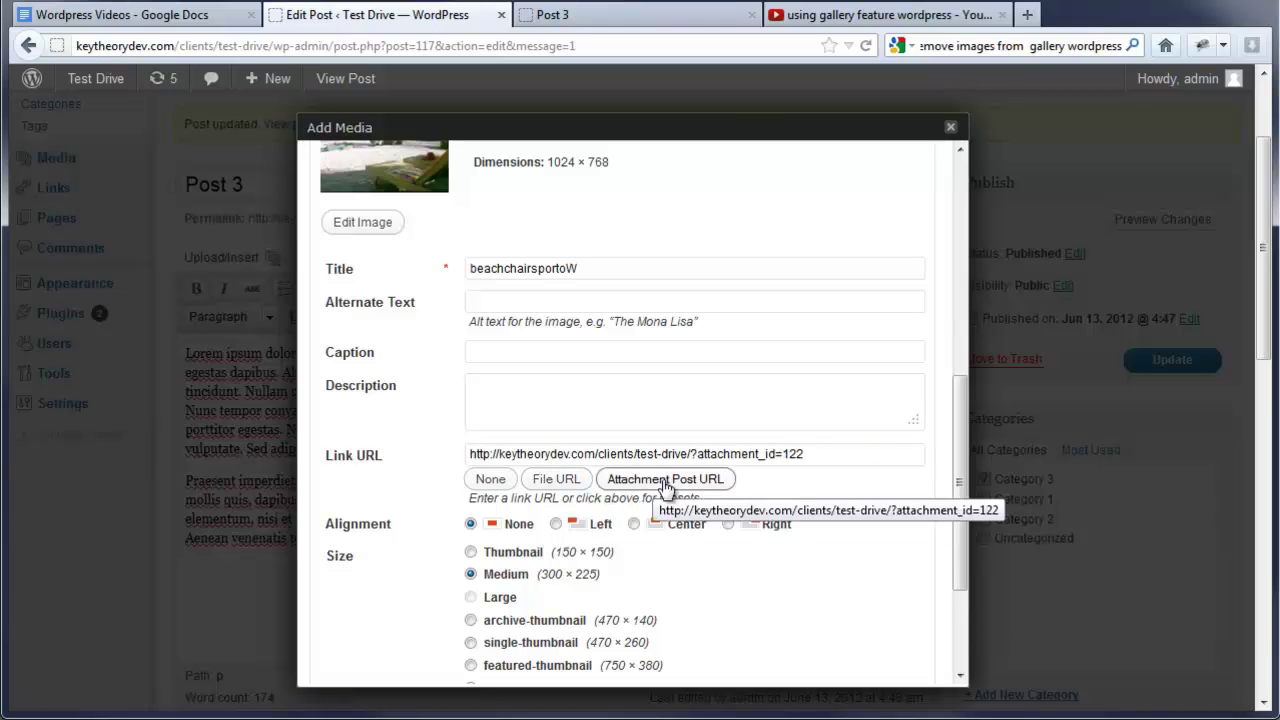
drag(959, 444, 963, 488)
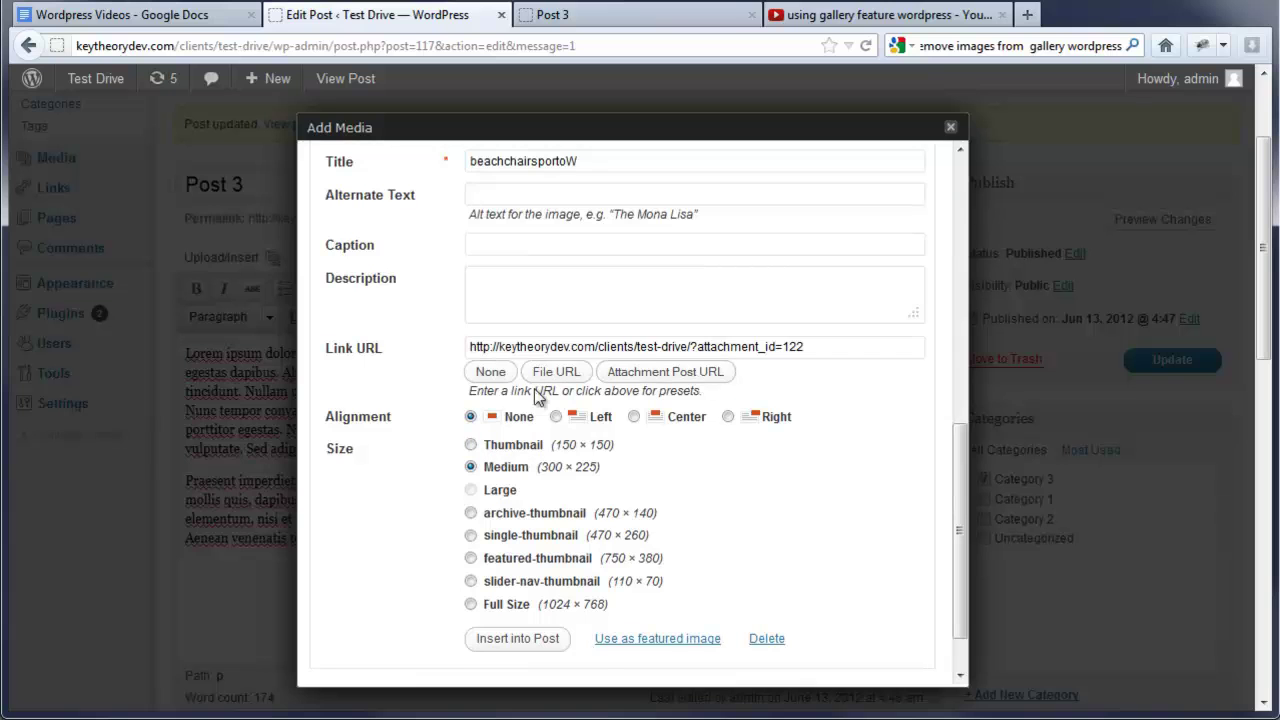
click(489, 373)
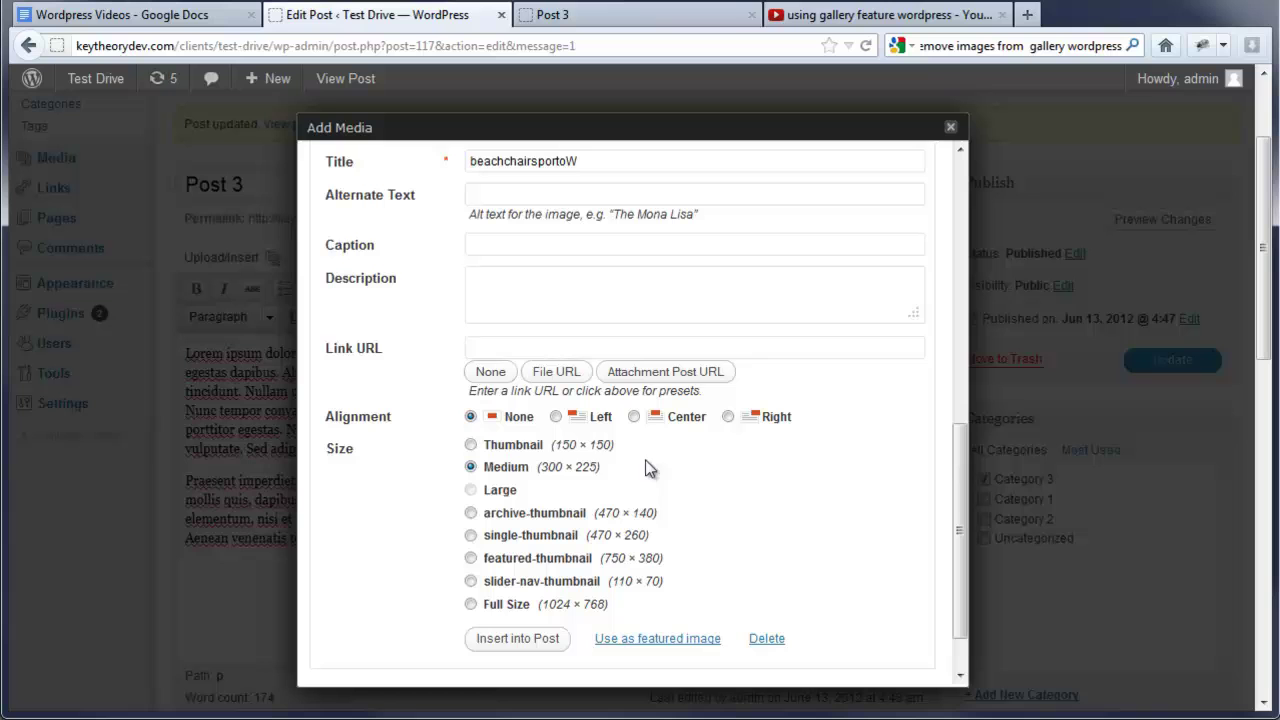
- Insert the beachchairsportoW image into Post 3's body text with Left alignment and update the post
click(557, 418)
click(527, 637)
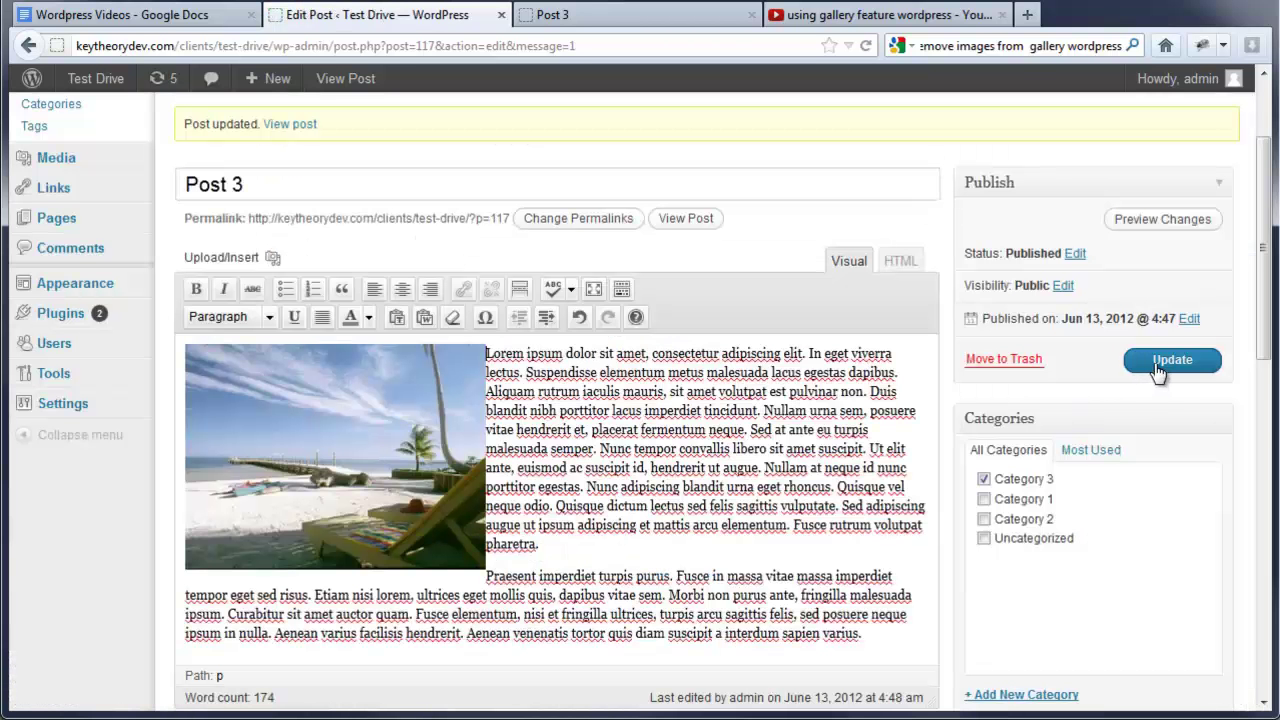
click(1158, 362)
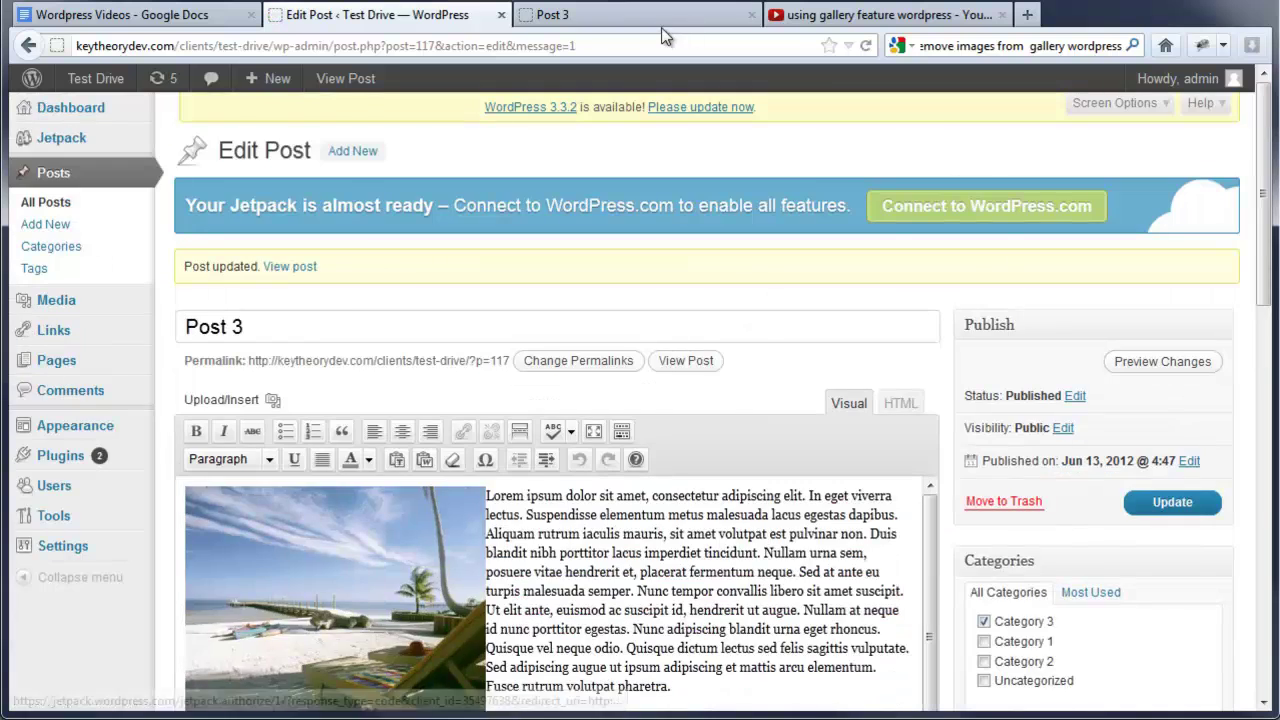
- Reload Post 3's public page and examine the inserted image and the text wrapping around it
click(660, 28)
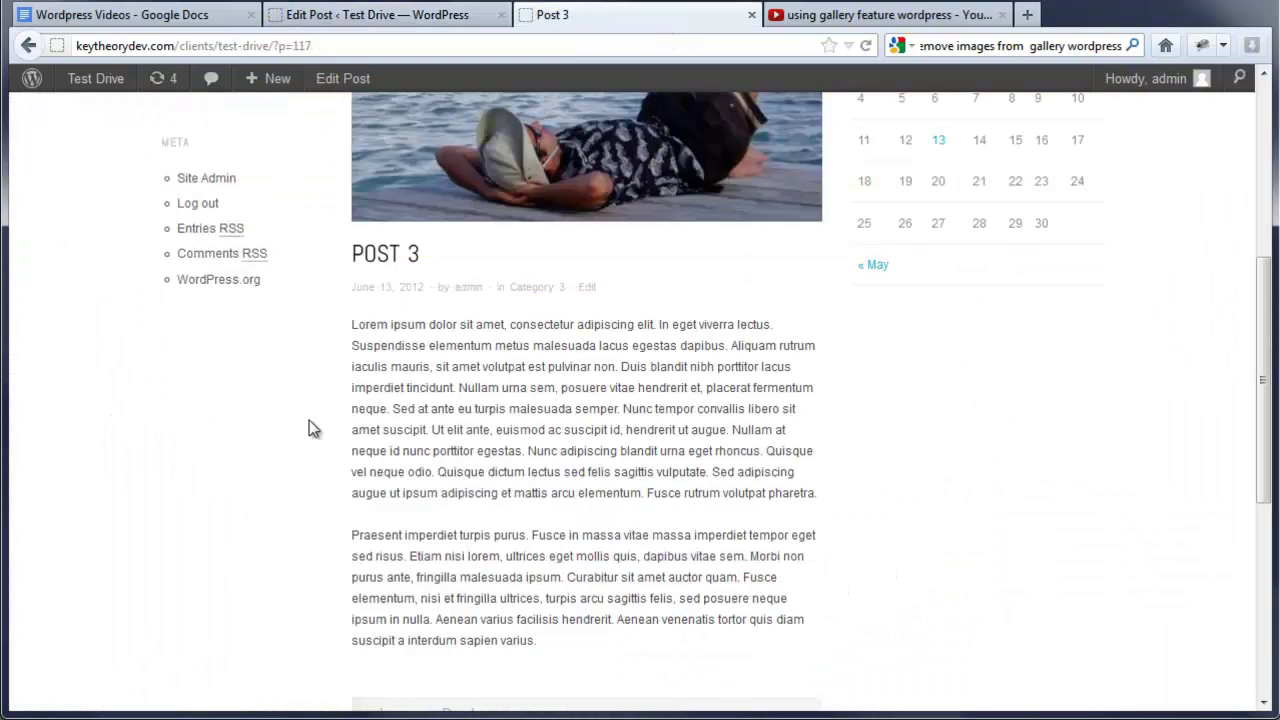
right_click(274, 438)
click(330, 500)
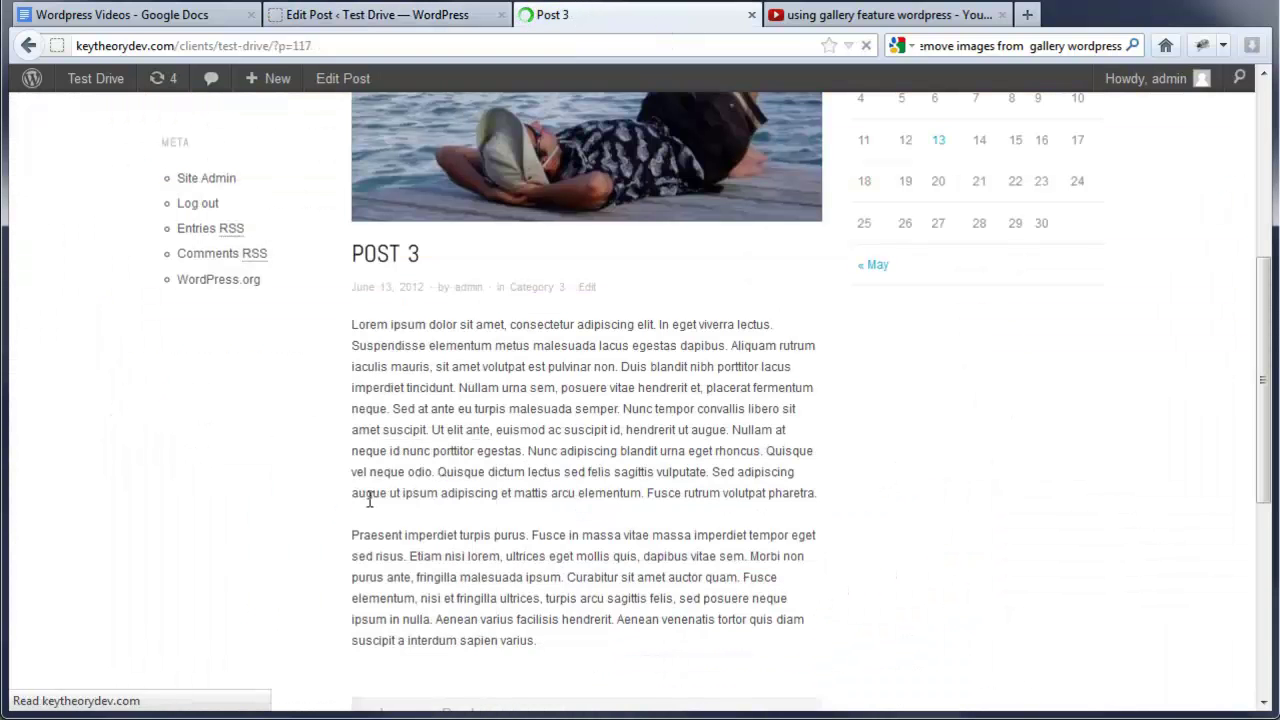
drag(1264, 312, 1270, 224)
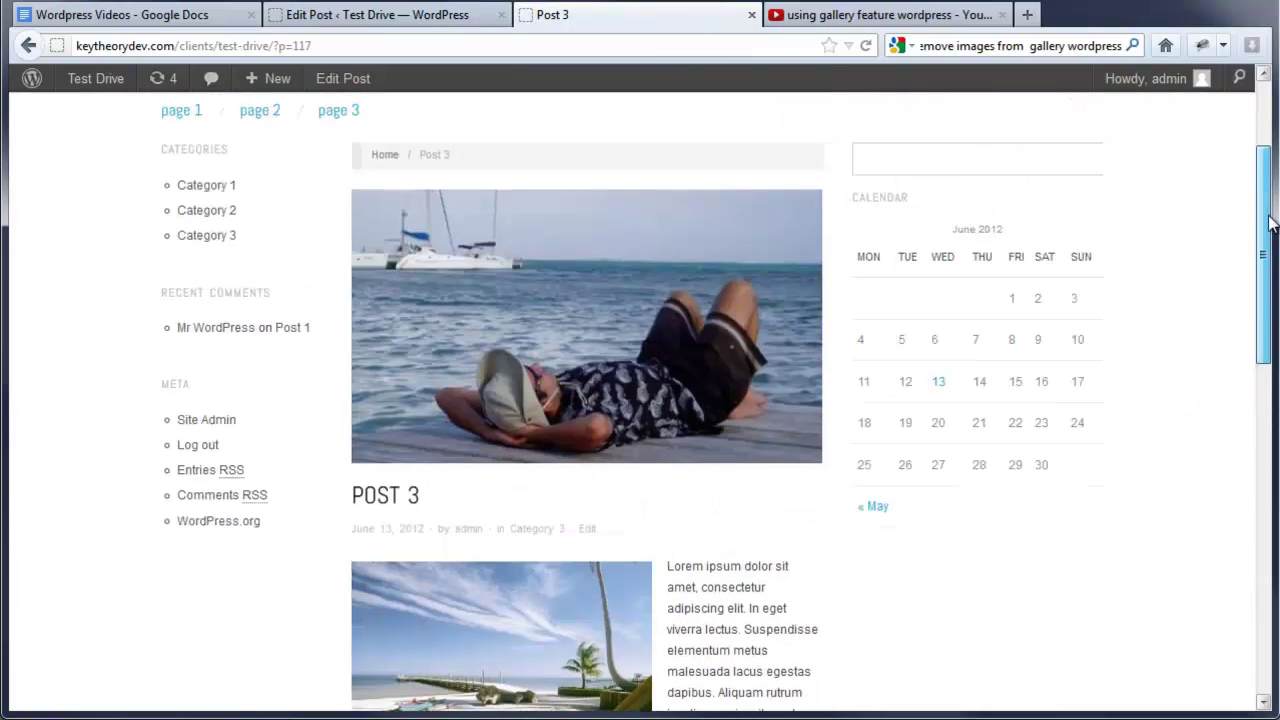
drag(1272, 285, 1268, 458)
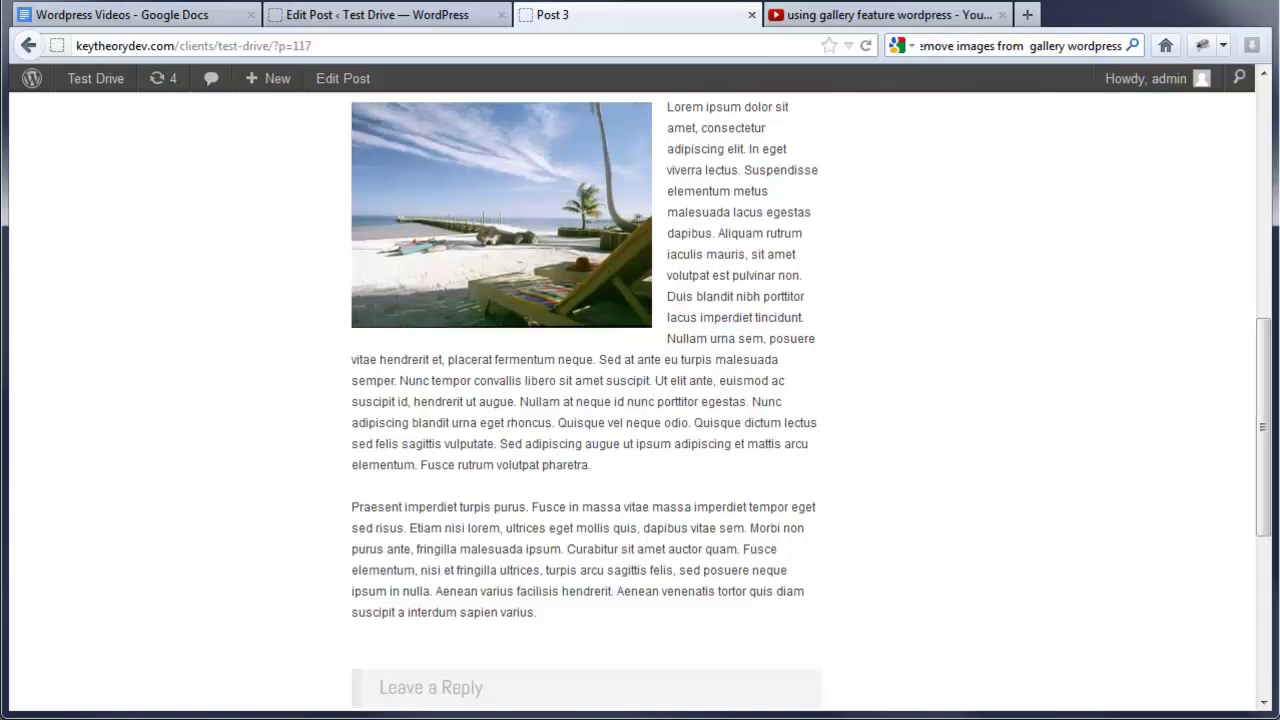
- Upload six images, bze trip 289.jpg through Dscf3279W.jpg, from the tutorial images folder for the end of Post 3's body text and save the media changes
click(416, 16)
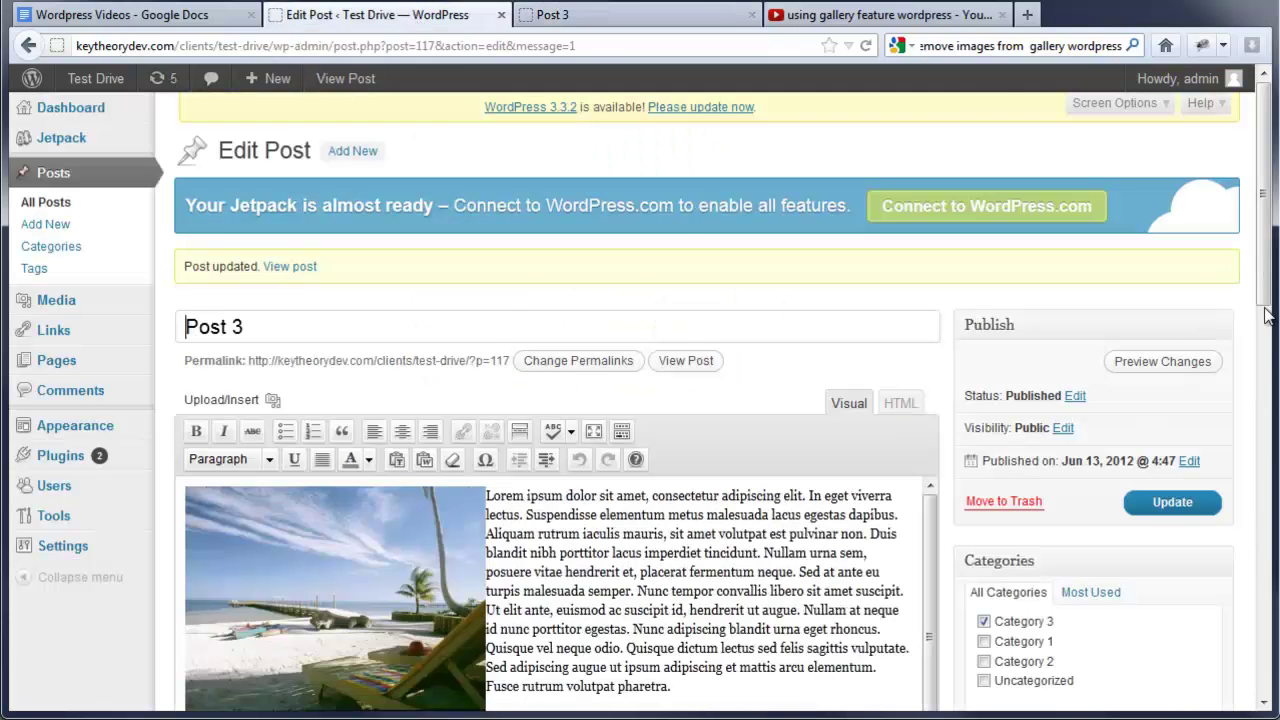
scroll(191, 543, down, 5)
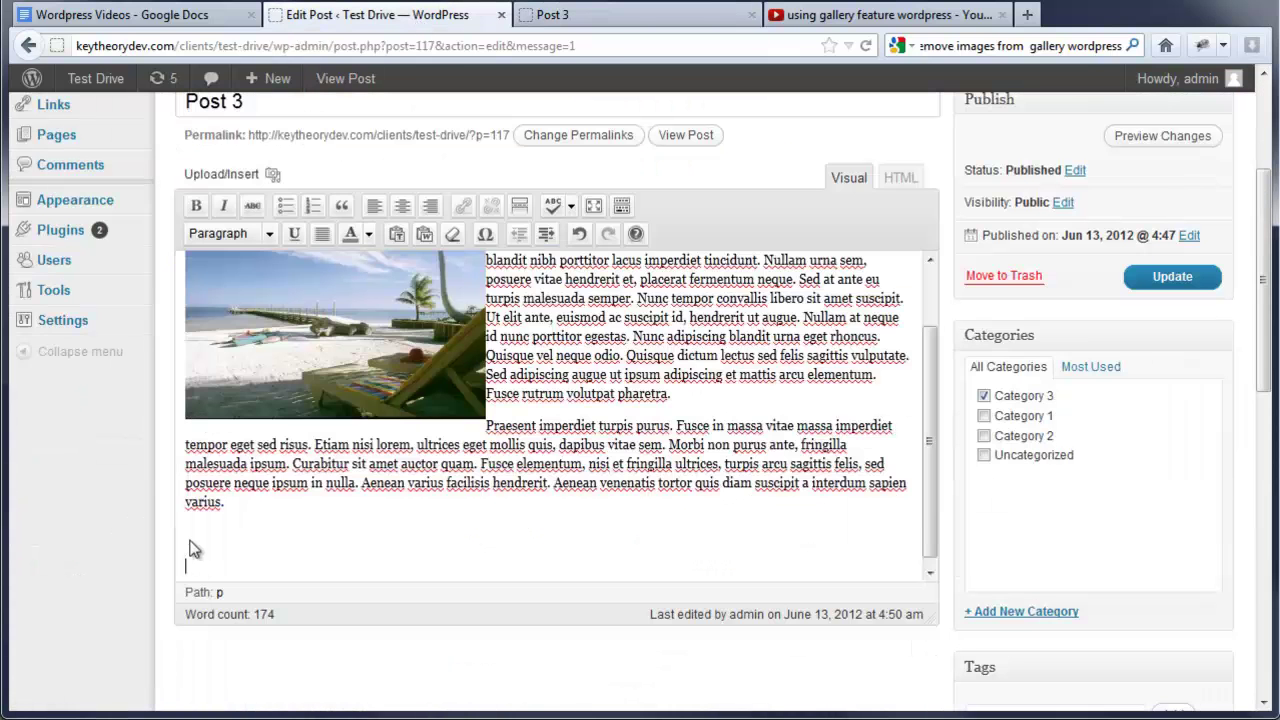
click(271, 176)
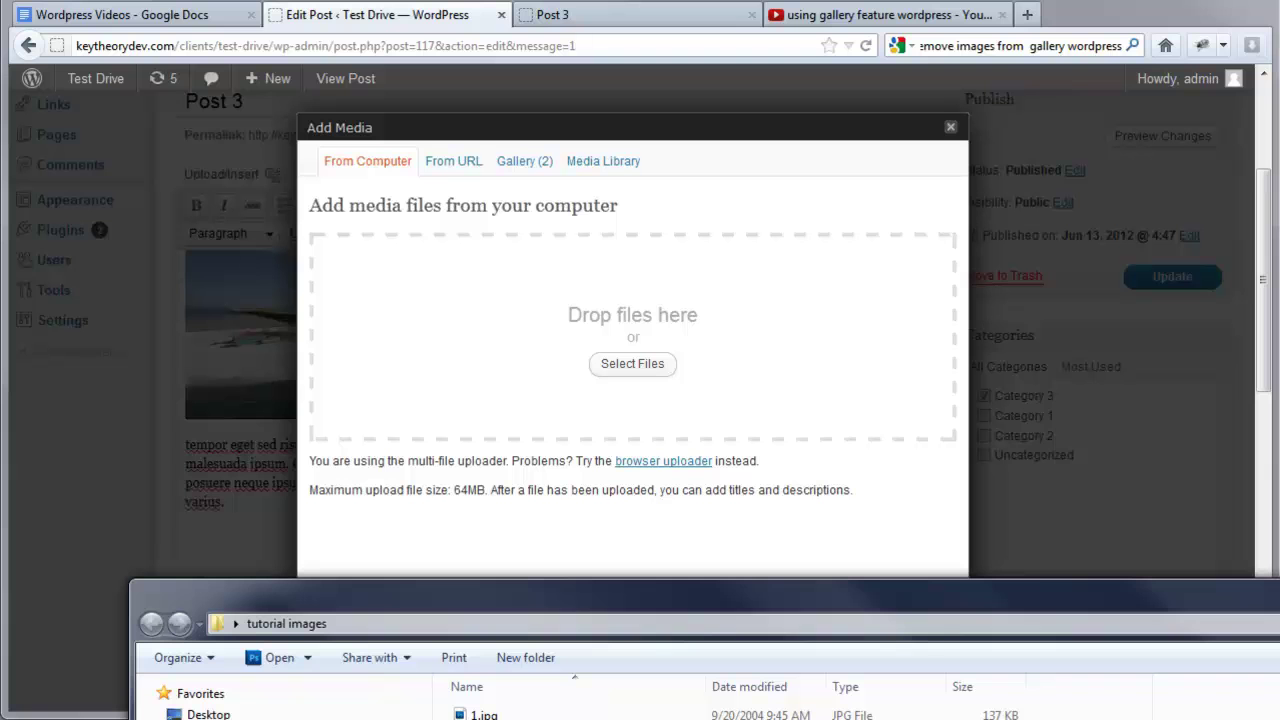
drag(540, 700, 509, 395)
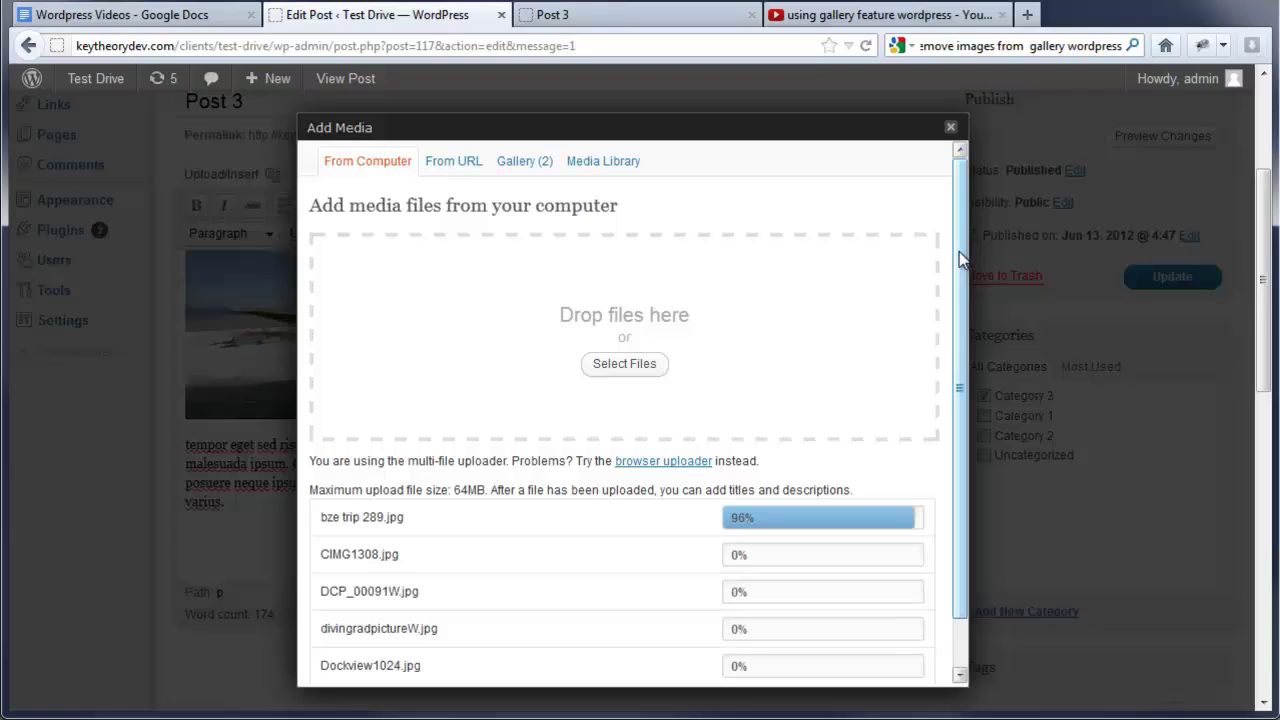
drag(960, 294, 968, 374)
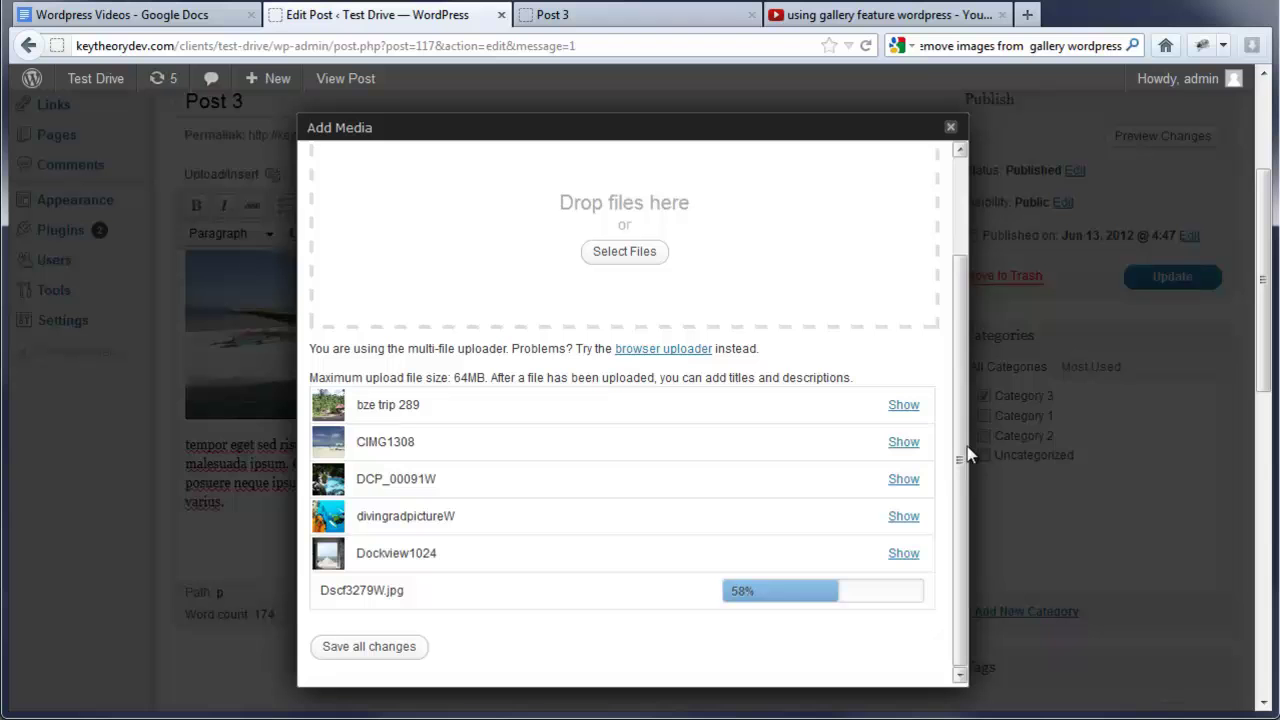
click(397, 649)
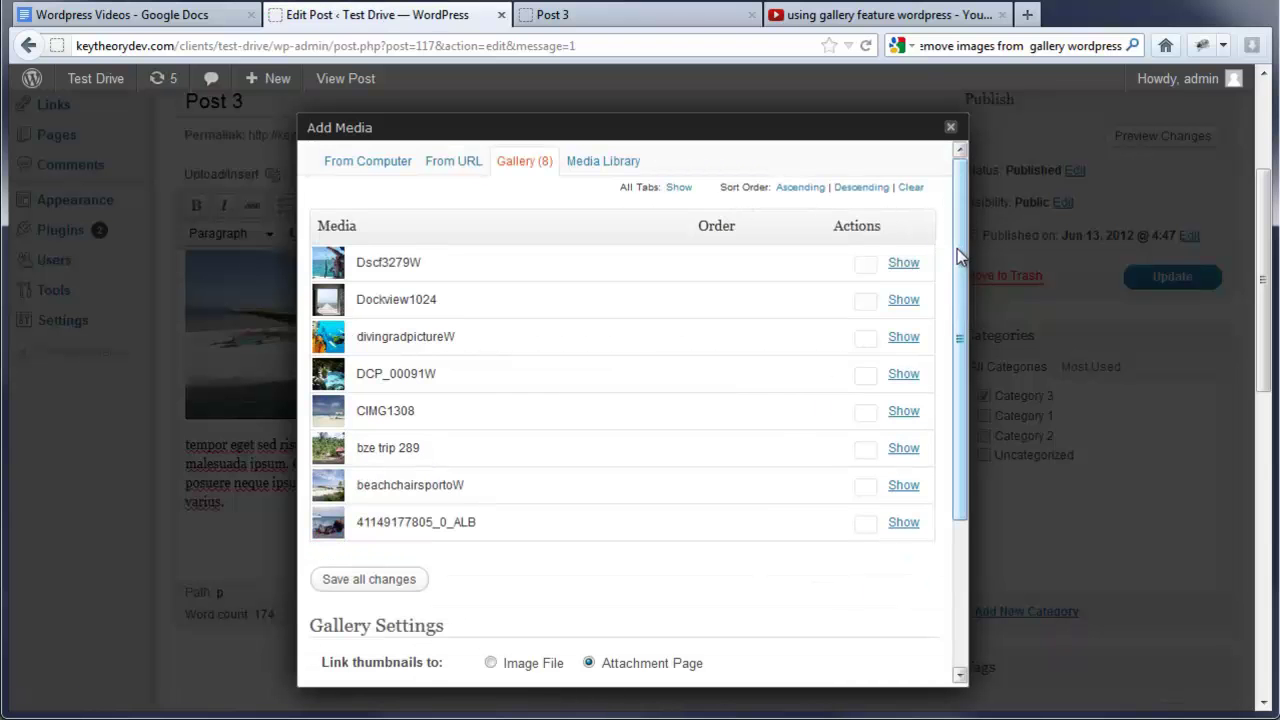
- Insert a gallery with thumbnails linked to Image File at the end of Post 3's body text and update the post
drag(957, 206, 963, 348)
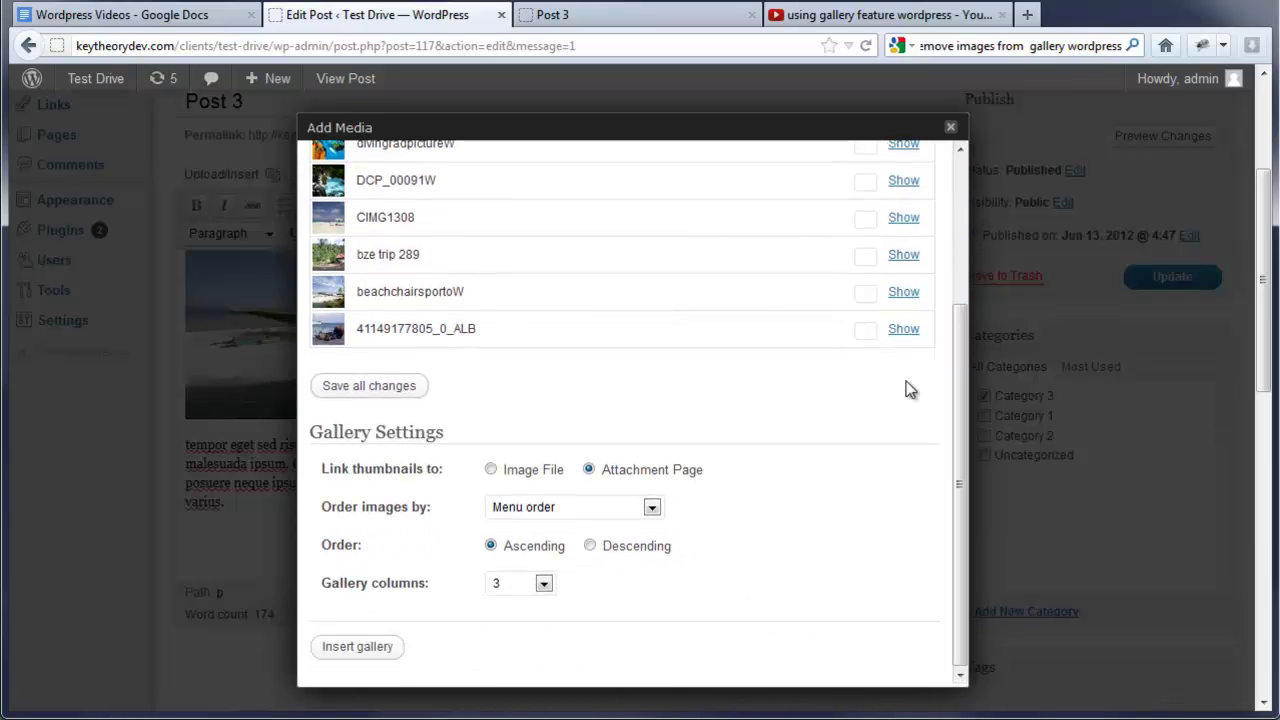
click(493, 469)
click(376, 647)
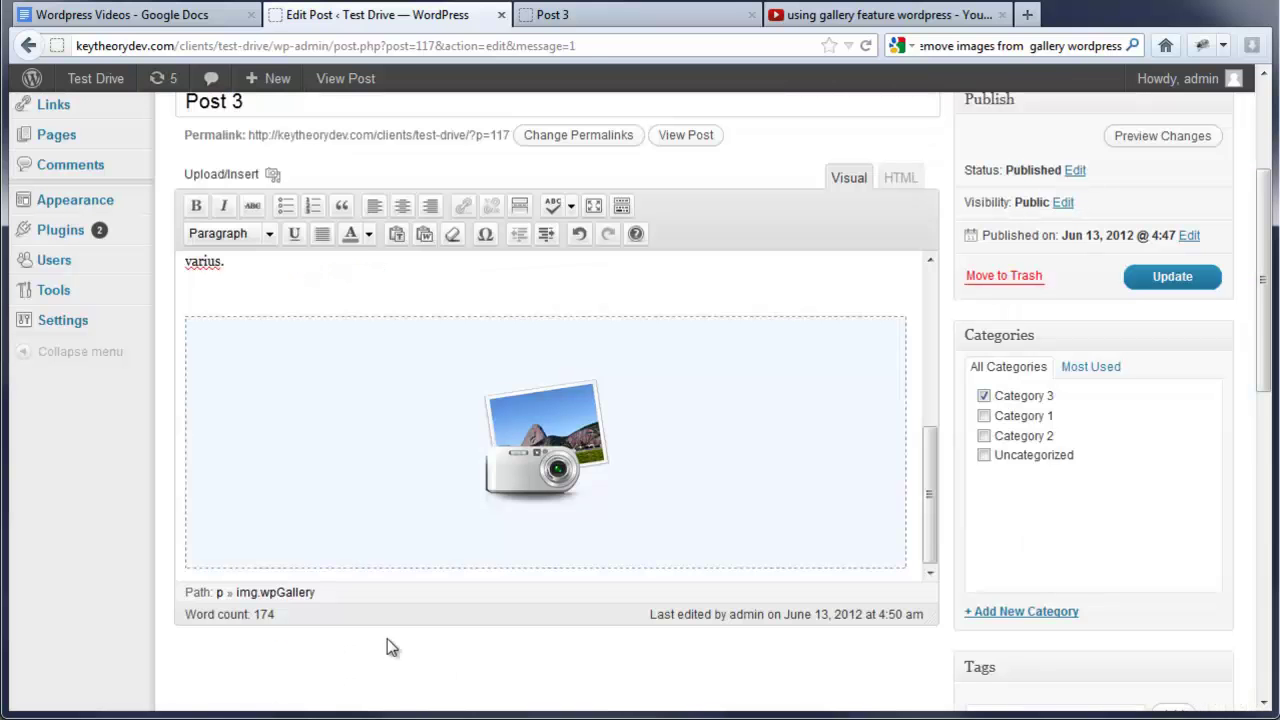
click(1165, 280)
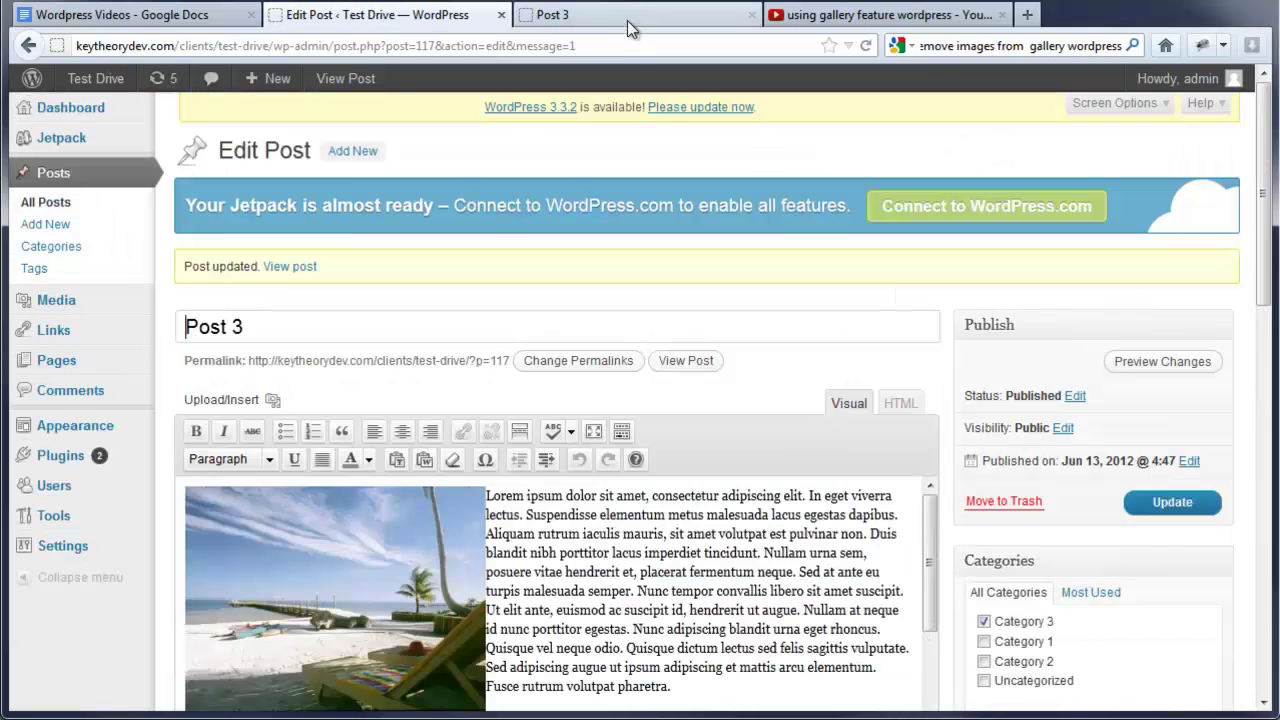
- Reload Post 3's public page and open the beach chairs thumbnail in the gallery to view it enlarged
click(628, 17)
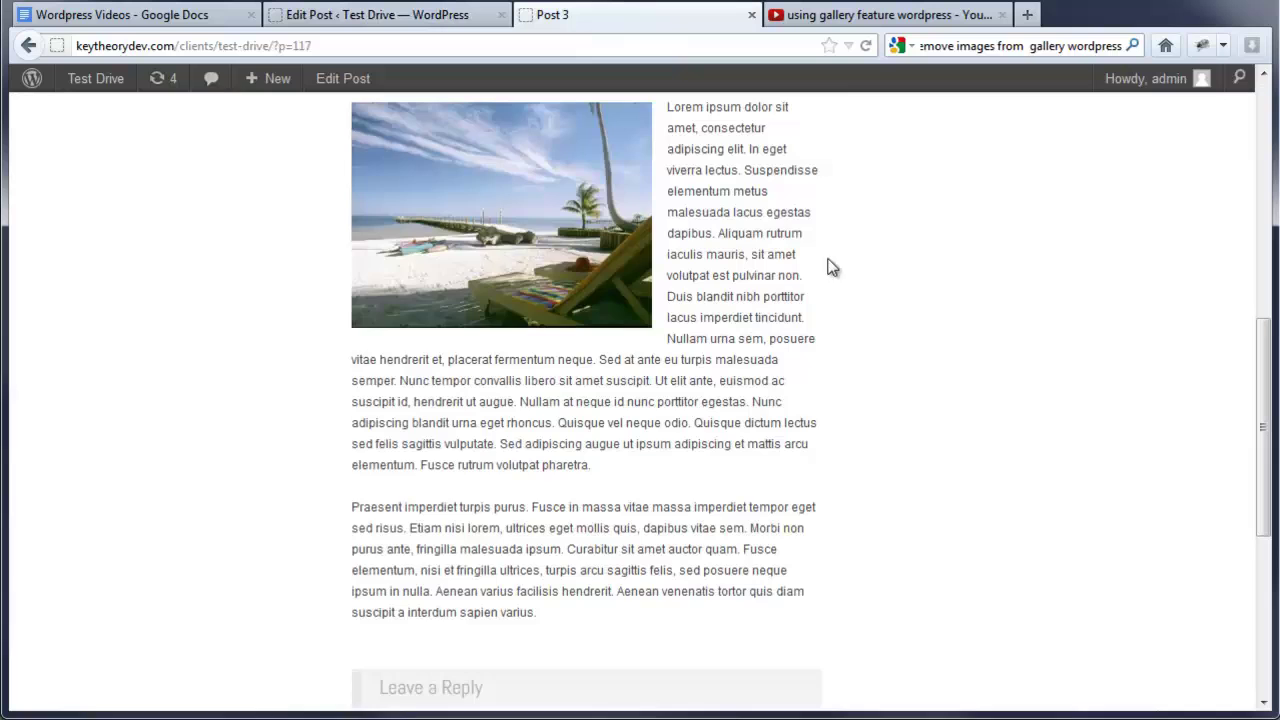
key(F5)
right_click(785, 284)
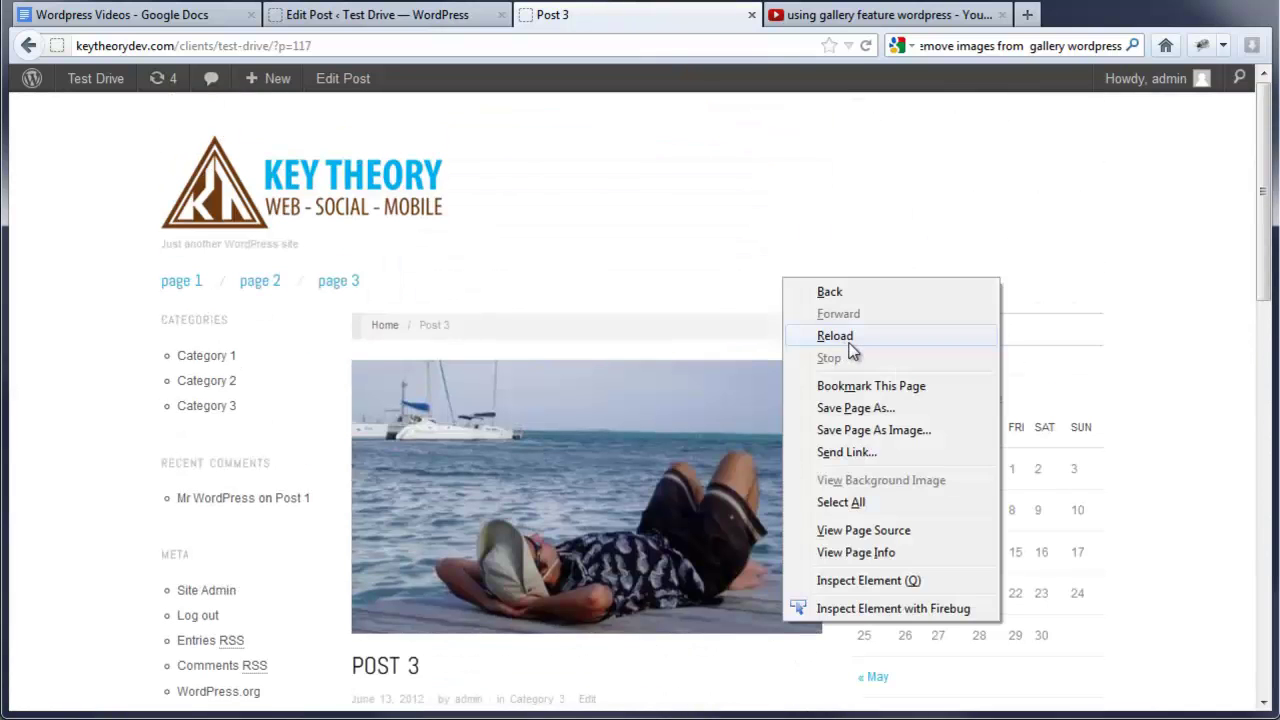
click(815, 334)
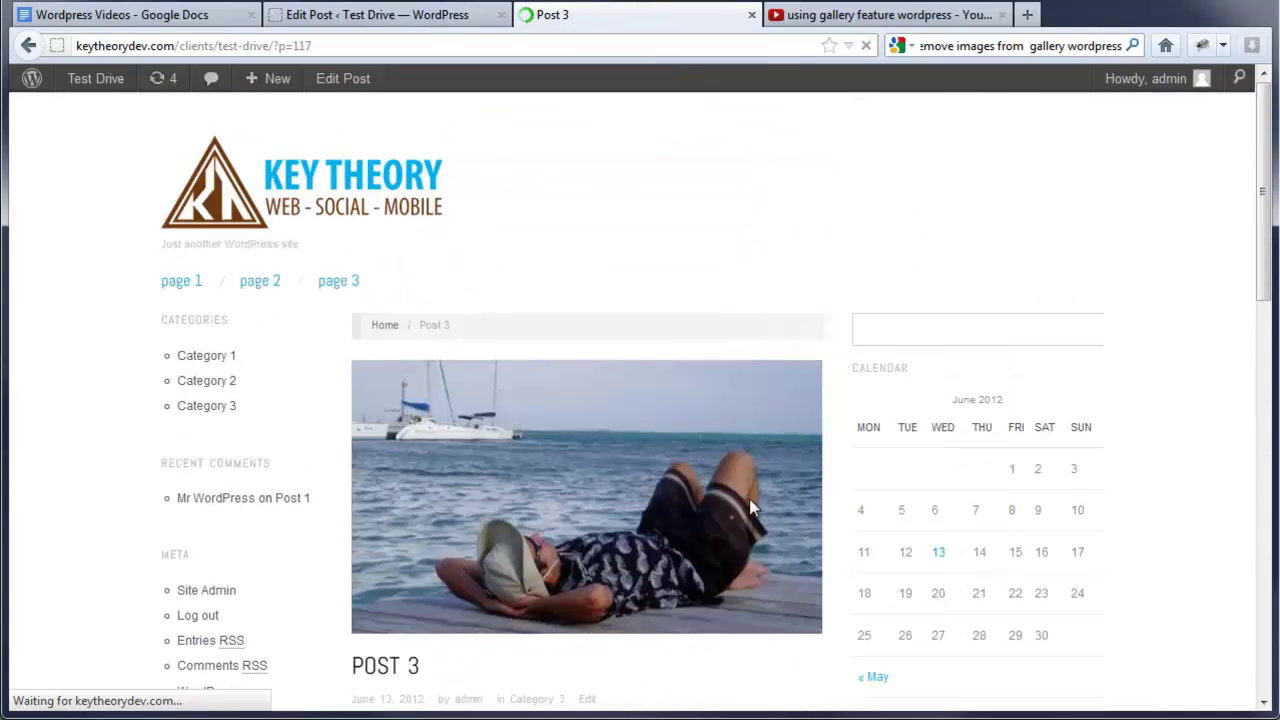
drag(1264, 229, 1268, 456)
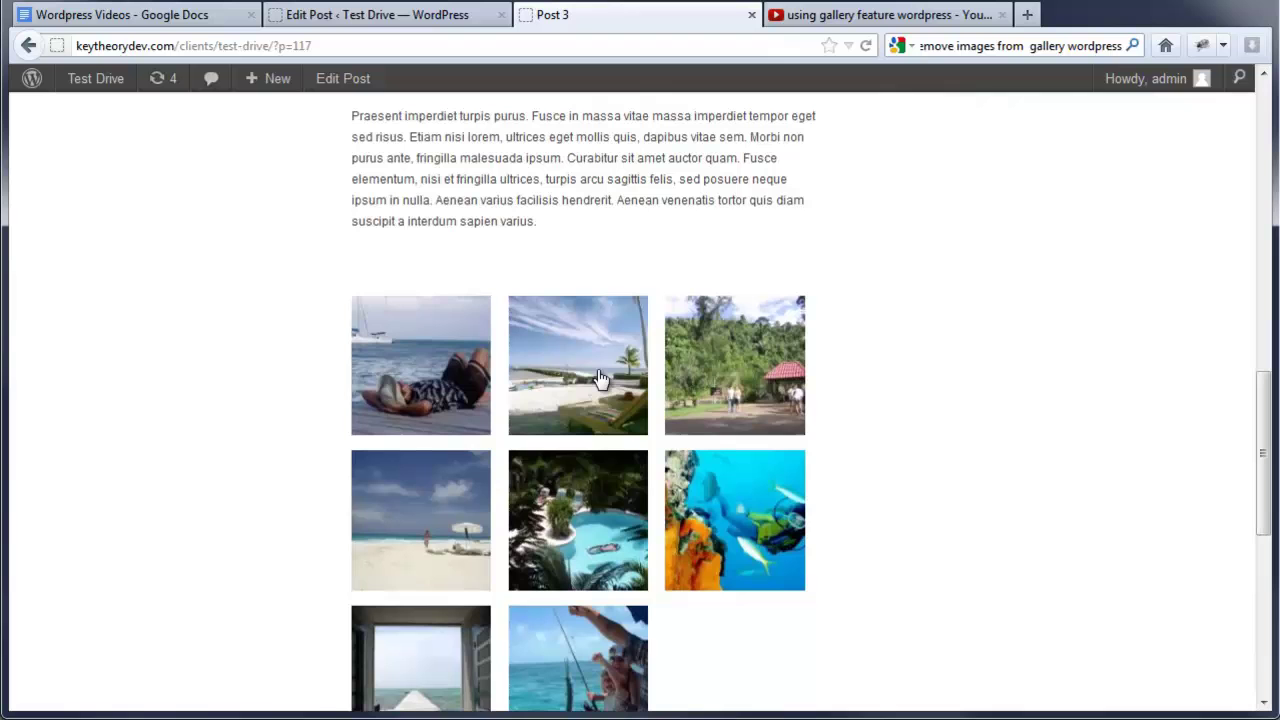
click(600, 378)
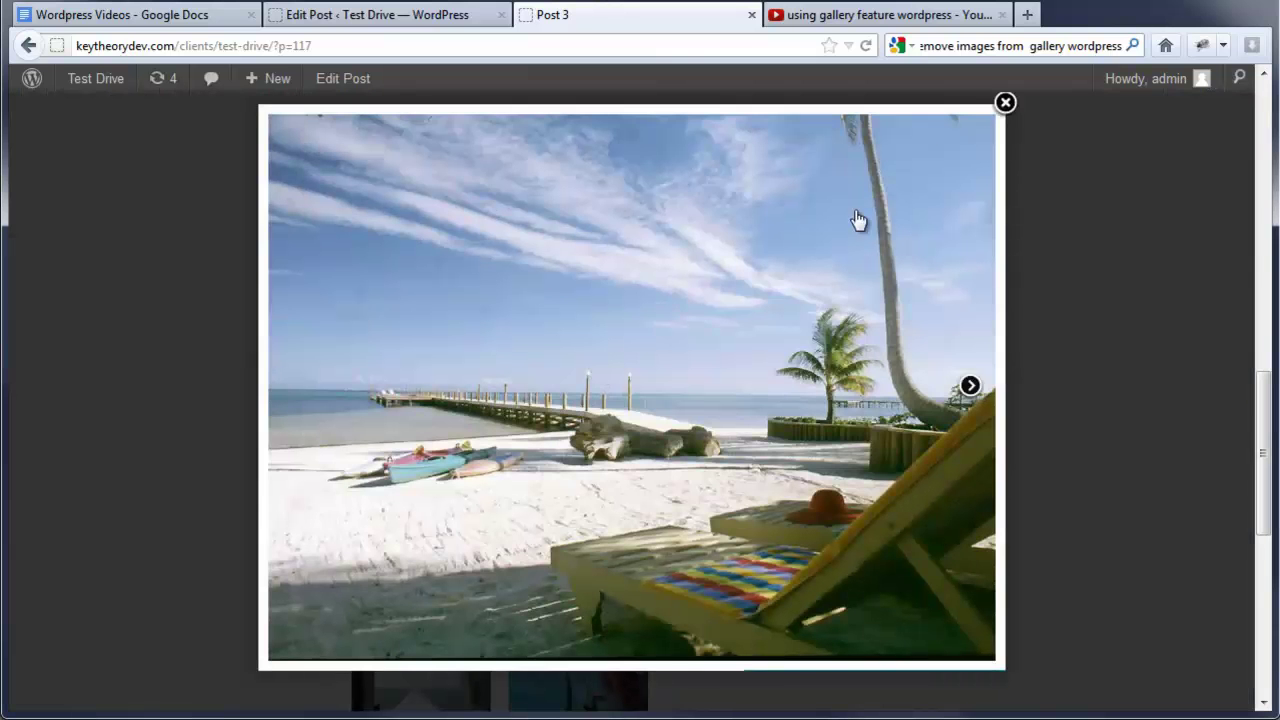